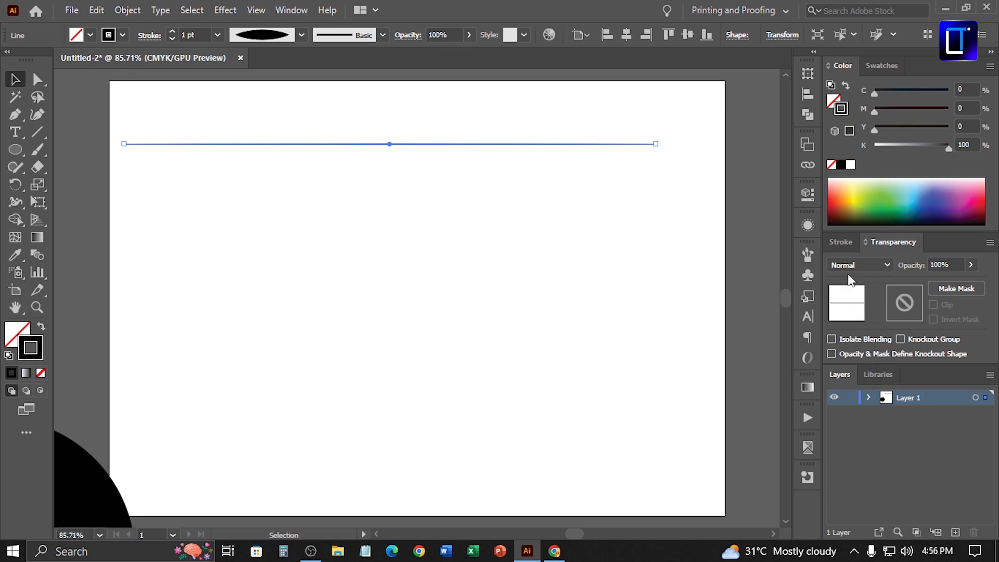
Set the stroke weight of the selected tapered horizontal line to 20 pt
{"action": "left_click", "coordinate": [841, 242]}
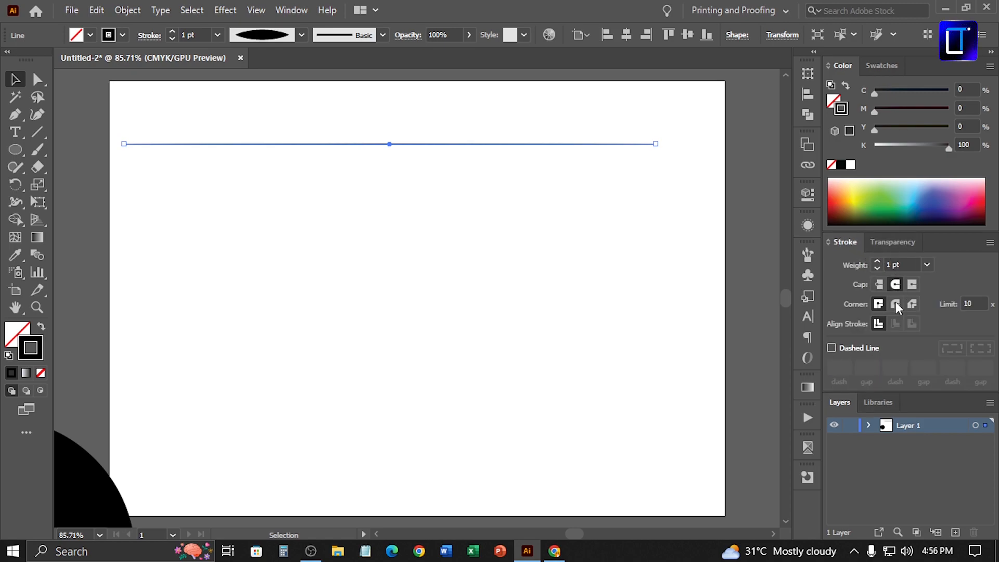
{"action": "double_click", "coordinate": [892, 264]}
{"action": "type", "text": "20"}
{"action": "key", "text": "Return"}
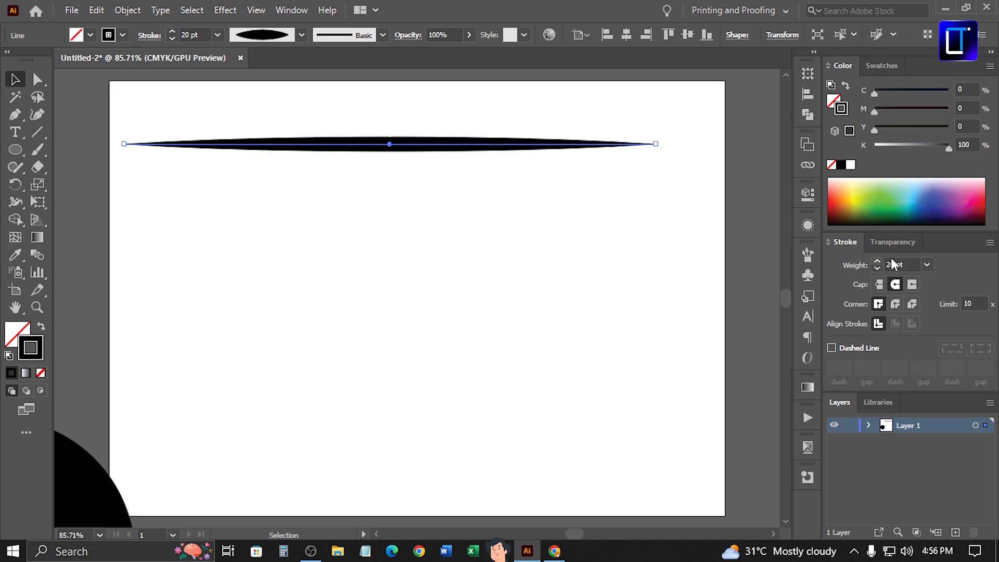
Turn the tapered line into a row of dots with a dashed stroke of 0 pt dash and 19 pt gap
{"action": "left_click", "coordinate": [858, 348]}
{"action": "type", "text": "0"}
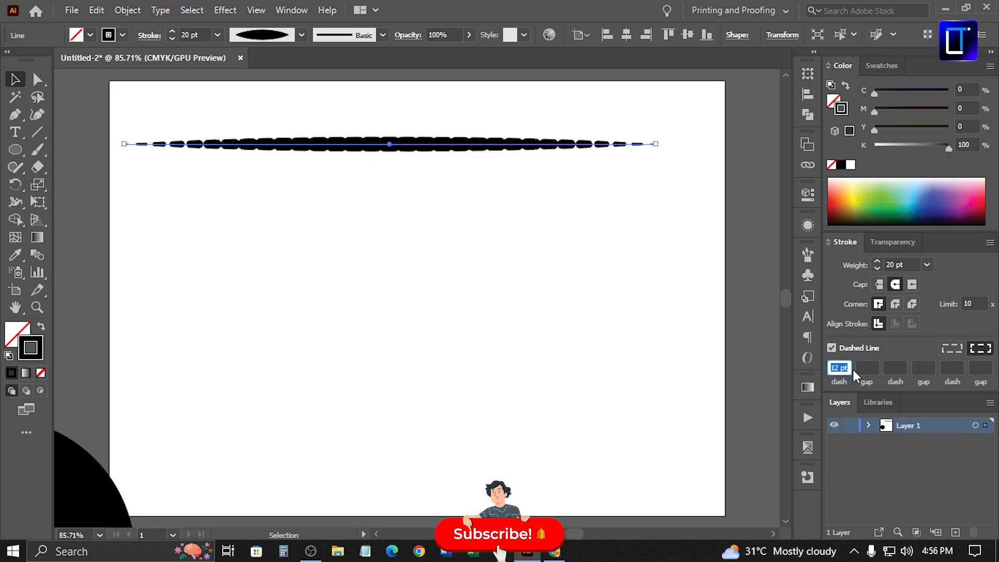
{"action": "left_click", "coordinate": [874, 367]}
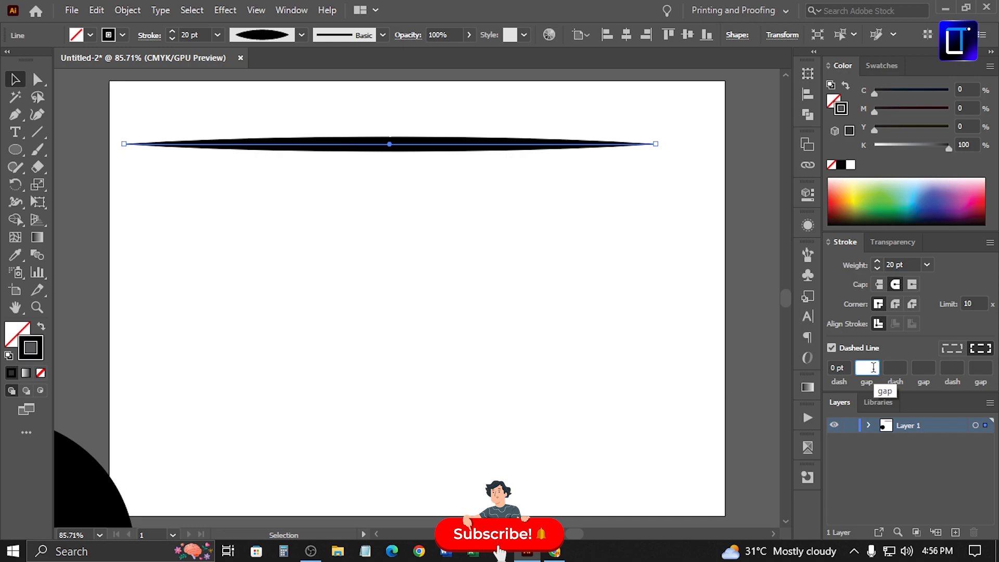
{"action": "type", "text": "3"}
{"action": "key", "text": "Return"}
{"action": "key", "text": "Up"}
{"action": "key", "text": "Up"}
{"action": "key", "text": "Up"}
{"action": "key", "text": "Up"}
{"action": "key", "text": "Up"}
{"action": "key", "text": "Up"}
{"action": "key", "text": "Up"}
{"action": "key", "text": "Up"}
{"action": "key", "text": "Up"}
{"action": "key", "text": "Up"}
{"action": "key", "text": "Up"}
{"action": "key", "text": "Up"}
{"action": "key", "text": "Up"}
{"action": "key", "text": "Up"}
{"action": "key", "text": "Up"}
{"action": "key", "text": "Up"}
{"action": "key", "text": "Up"}
{"action": "key", "text": "Up"}
{"action": "key", "text": "Up"}
{"action": "key", "text": "Up"}
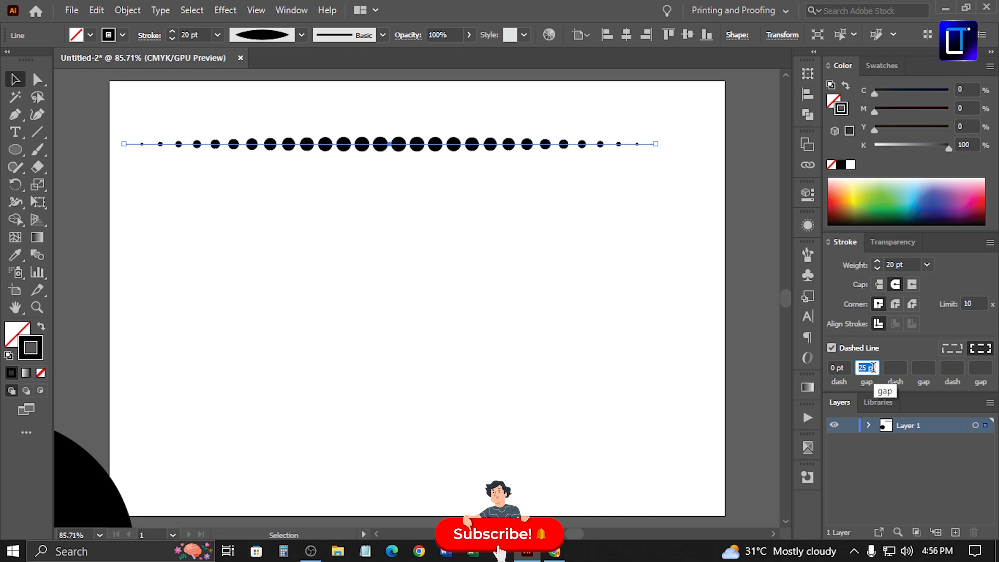
{"action": "key", "text": "Down"}
{"action": "key", "text": "Down"}
{"action": "key", "text": "Down"}
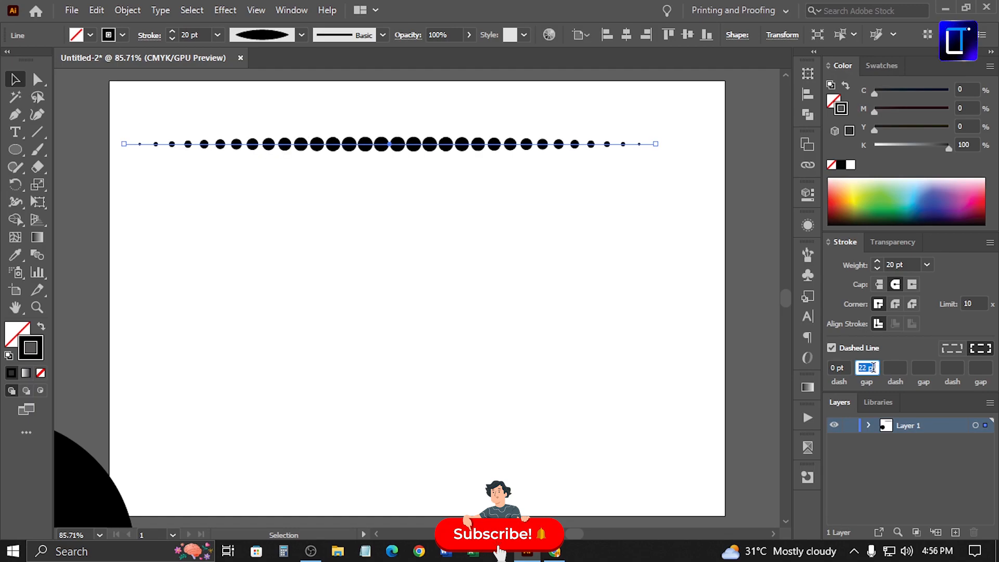
{"action": "key", "text": "Down"}
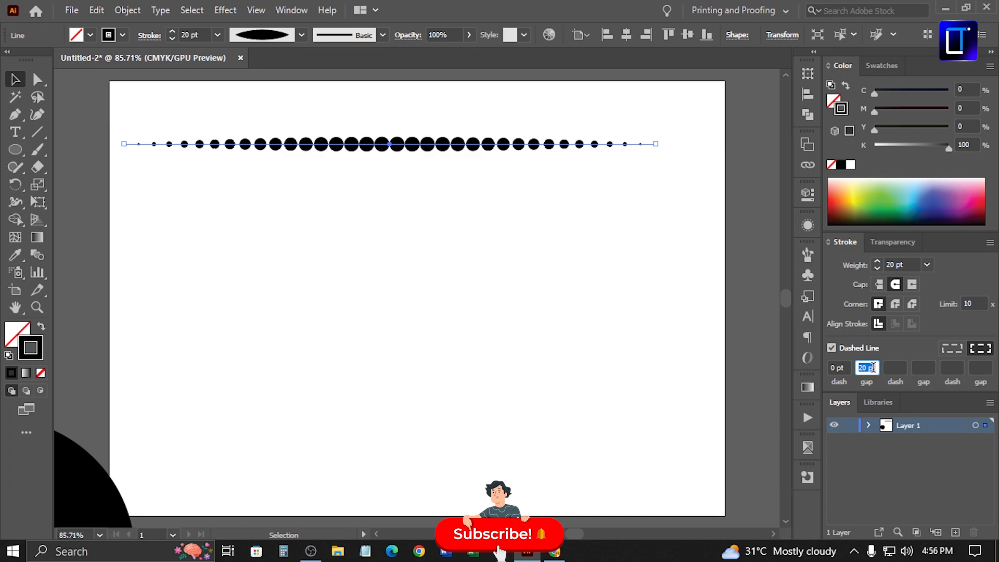
{"action": "key", "text": "Down"}
{"action": "key", "text": "Down"}
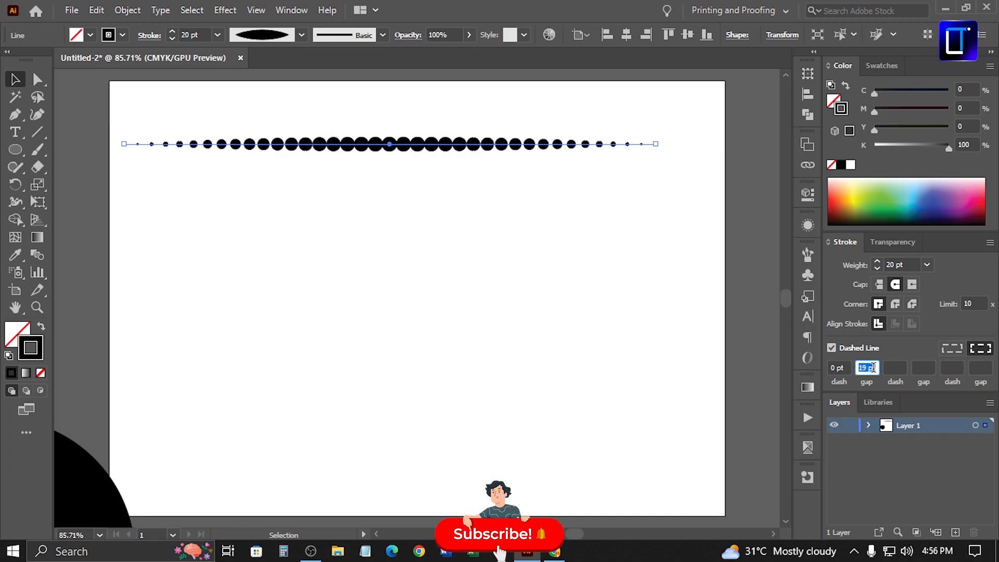
{"action": "key", "text": "Up"}
{"action": "key", "text": "BackSpace"}
{"action": "type", "text": "19"}
{"action": "key", "text": "Return"}
Duplicate the dotted line straight down to near the artboard's lower edge
{"action": "left_click", "coordinate": [462, 197]}
{"action": "left_click_drag", "start_coordinate": [430, 148], "coordinate": [460, 476]}
Blend the two dotted lines into a halftone dot grid and move it to about X 406.5 pt, Y 274 pt
{"action": "left_click_drag", "start_coordinate": [380, 108], "coordinate": [440, 183]}
{"action": "left_click", "coordinate": [127, 10]}
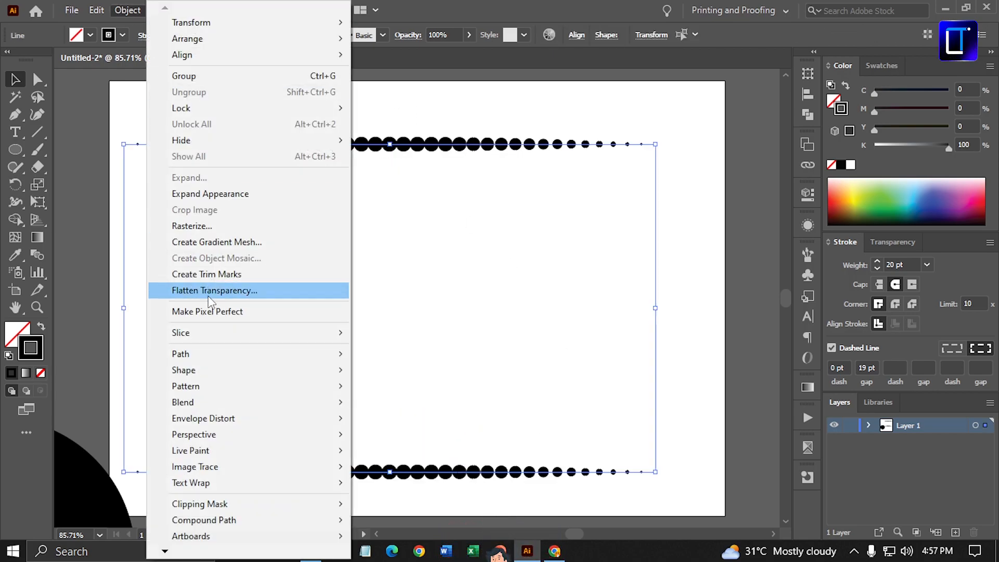
{"action": "mouse_move", "coordinate": [220, 354]}
{"action": "mouse_move", "coordinate": [270, 398]}
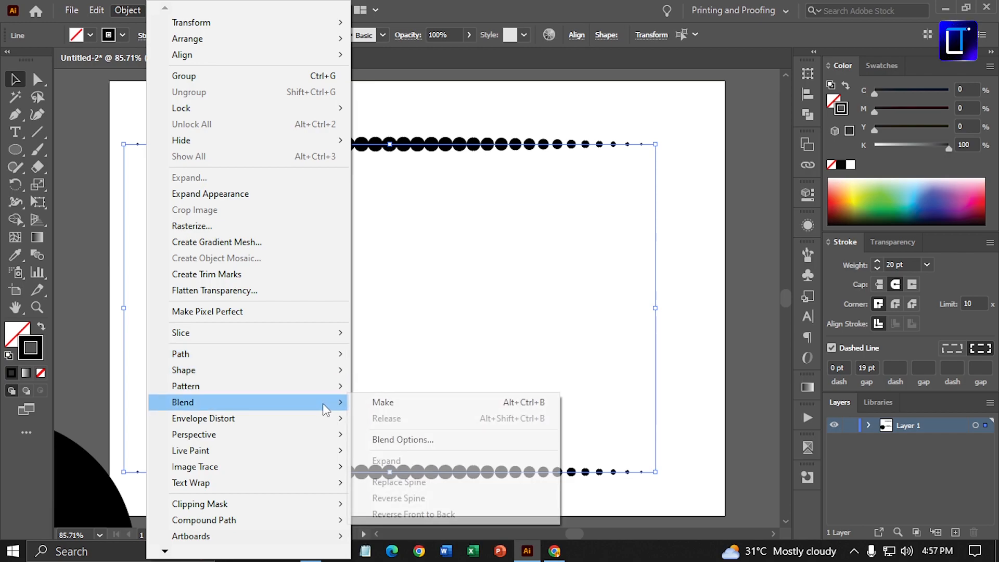
{"action": "left_click", "coordinate": [384, 403]}
{"action": "left_click_drag", "start_coordinate": [413, 346], "coordinate": [430, 318]}
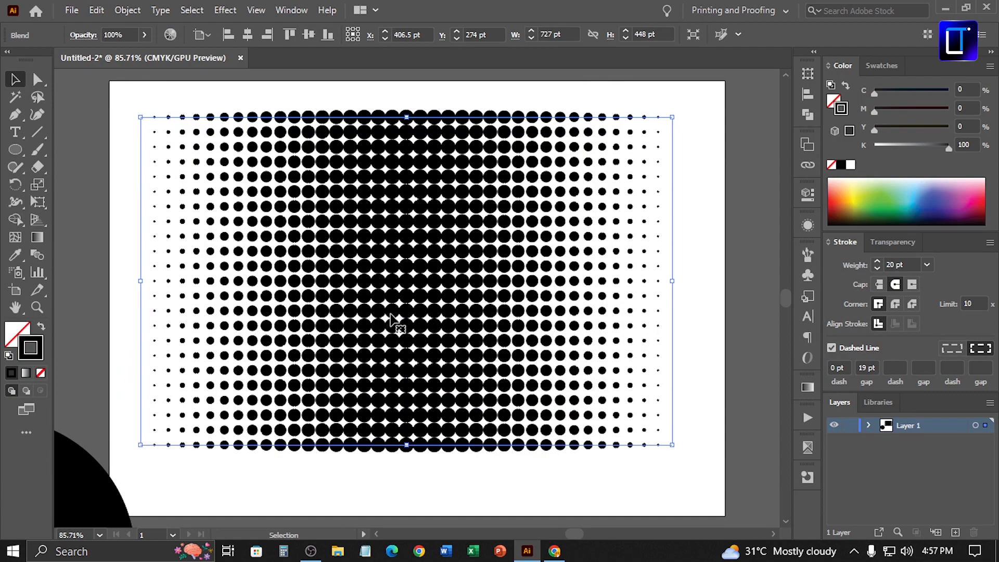
{"action": "left_click", "coordinate": [701, 334]}
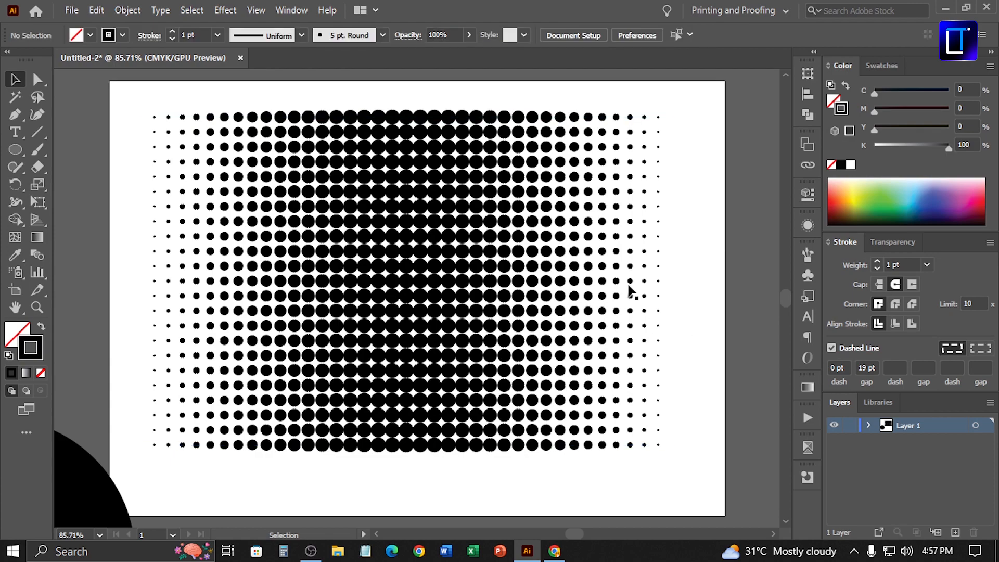
Save the halftone dot grid as a new static symbol and delete its instance from the artboard
{"action": "left_click_drag", "start_coordinate": [588, 98], "coordinate": [703, 195]}
{"action": "left_click", "coordinate": [808, 276]}
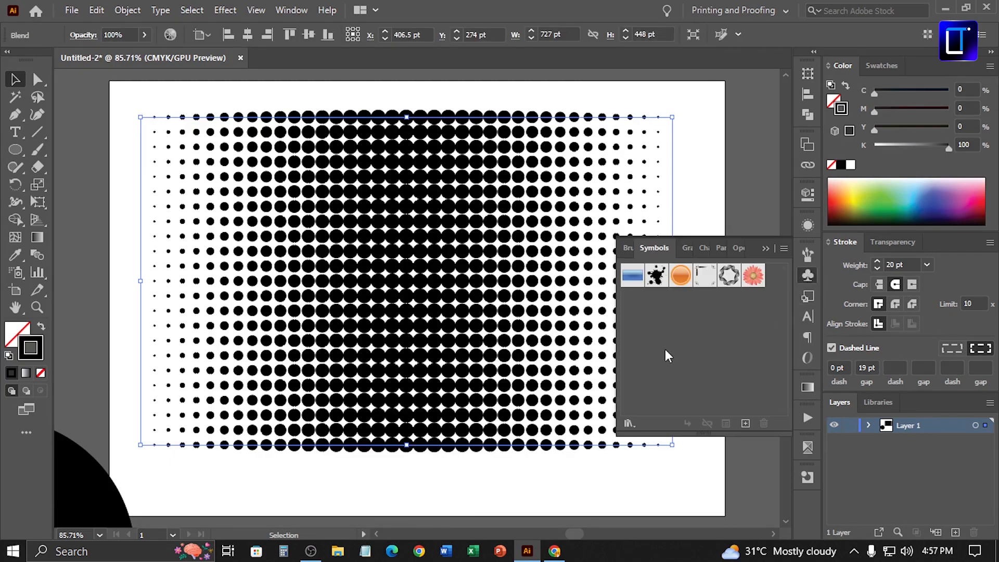
{"action": "left_click_drag", "start_coordinate": [527, 120], "coordinate": [651, 317]}
{"action": "left_click", "coordinate": [464, 271]}
{"action": "left_click", "coordinate": [494, 400]}
{"action": "left_click", "coordinate": [766, 249]}
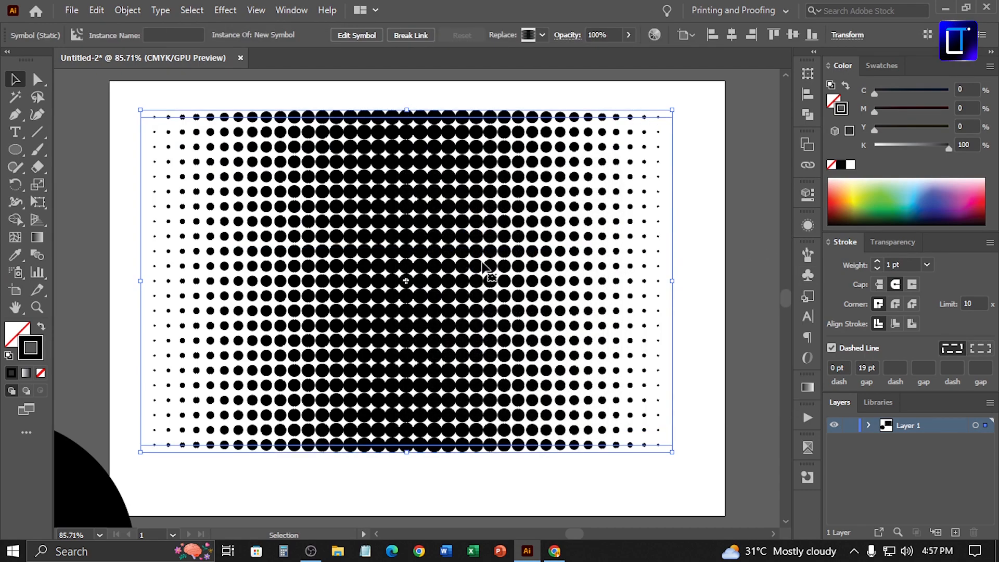
{"action": "key", "text": "Delete"}
Move the black circle onto the artboard and delete its right anchor point to leave the left half circle
{"action": "left_click_drag", "start_coordinate": [107, 491], "coordinate": [401, 240]}
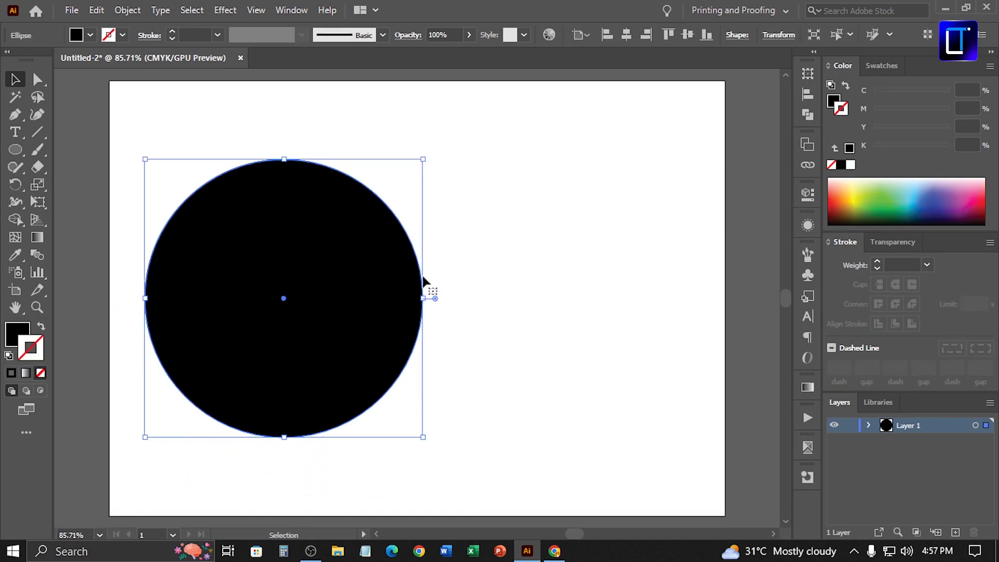
{"action": "left_click", "coordinate": [38, 82]}
{"action": "left_click_drag", "start_coordinate": [458, 273], "coordinate": [415, 333]}
{"action": "key", "text": "Delete"}
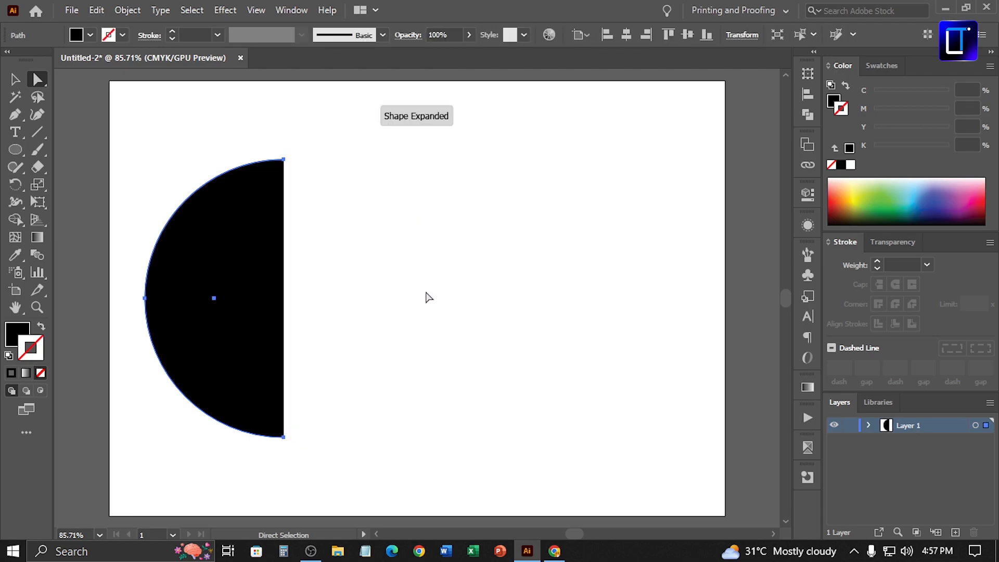
Join the half circle's two open endpoints in outline view and shift the closed shape slightly right in preview
{"action": "left_click", "coordinate": [18, 82]}
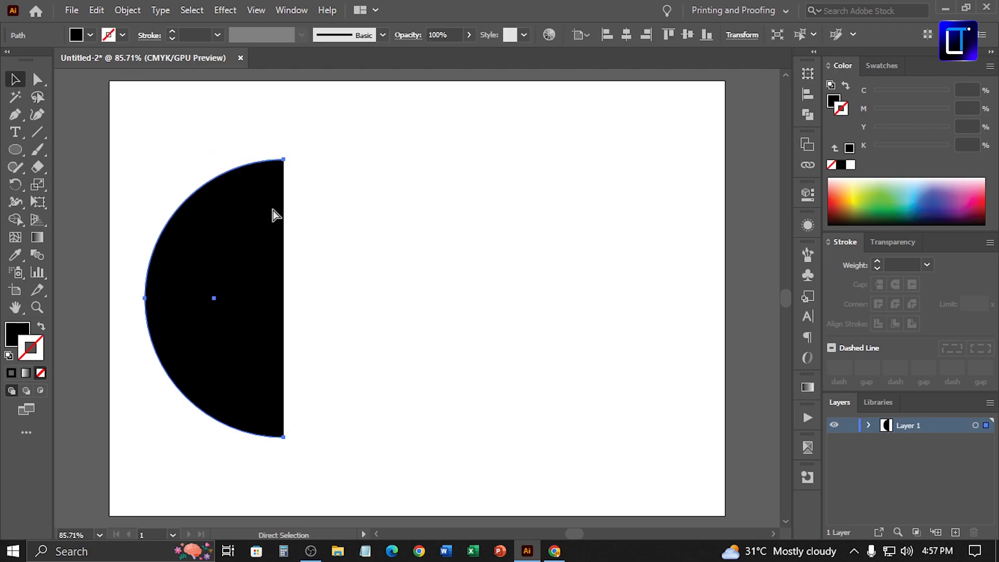
{"action": "key", "text": "ctrl+y"}
{"action": "left_click_drag", "start_coordinate": [269, 141], "coordinate": [346, 471]}
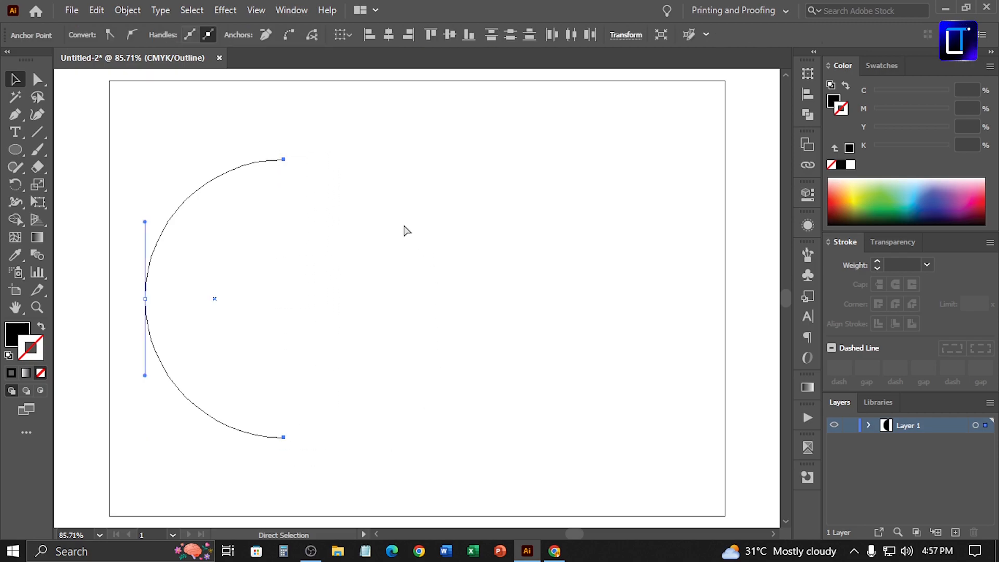
{"action": "right_click", "coordinate": [239, 169]}
{"action": "left_click", "coordinate": [331, 309]}
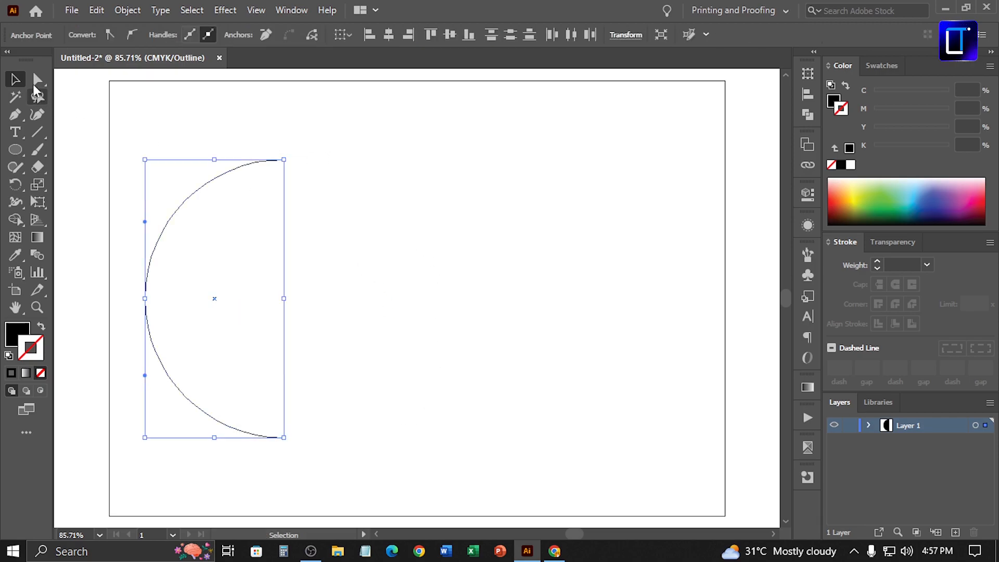
{"action": "key", "text": "ctrl"}
{"action": "key", "text": "ctrl+y"}
{"action": "left_click_drag", "start_coordinate": [247, 234], "coordinate": [370, 236]}
{"action": "left_click_drag", "start_coordinate": [350, 271], "coordinate": [254, 271]}
Apply a 360° 3D Revolve to the half circle from its Right Edge, keeping Plastic Shading as the surface
{"action": "left_click", "coordinate": [225, 11]}
{"action": "mouse_move", "coordinate": [266, 99]}
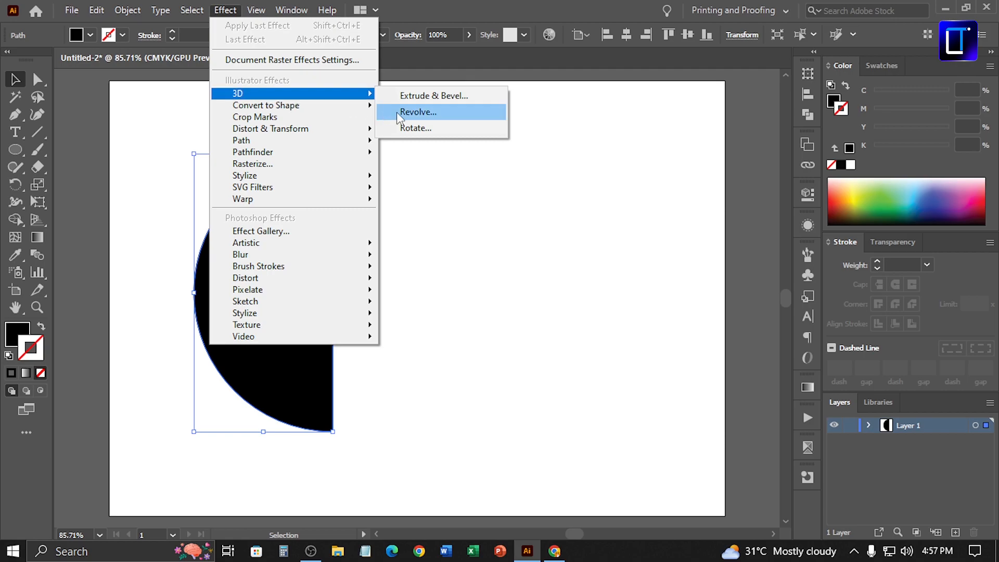
{"action": "left_click", "coordinate": [414, 112]}
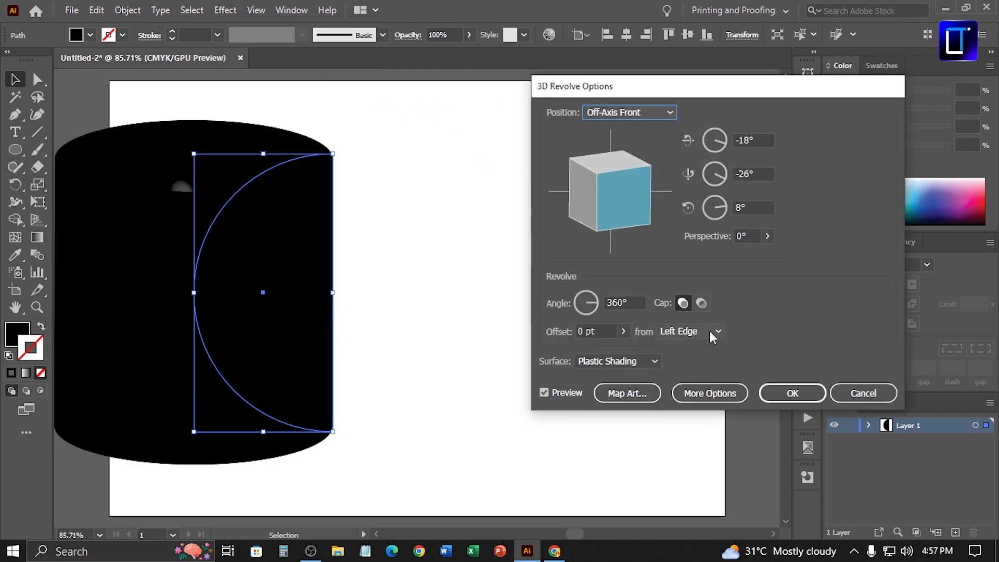
{"action": "left_click", "coordinate": [708, 332]}
{"action": "left_click", "coordinate": [710, 359]}
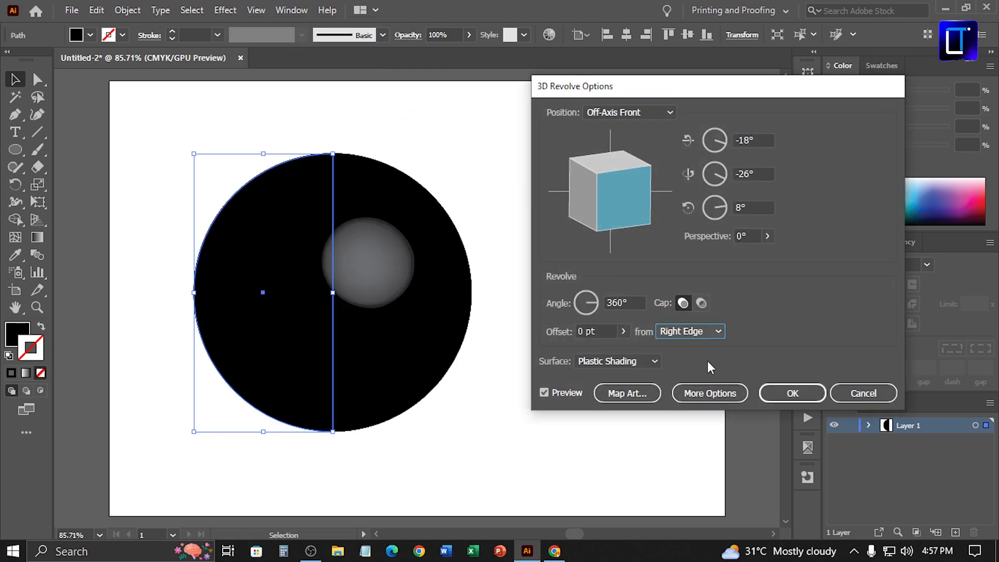
{"action": "left_click", "coordinate": [644, 365]}
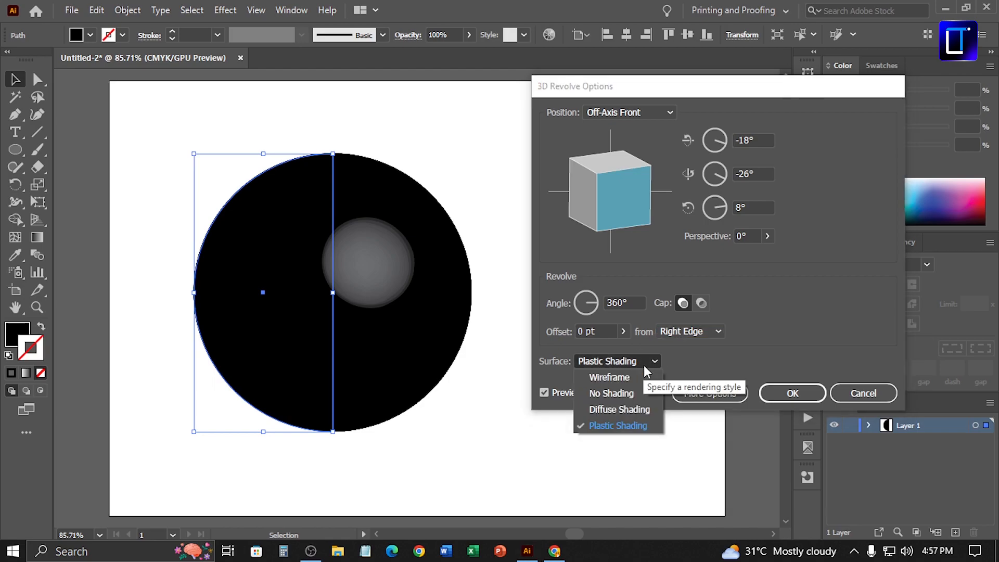
{"action": "left_click", "coordinate": [641, 364]}
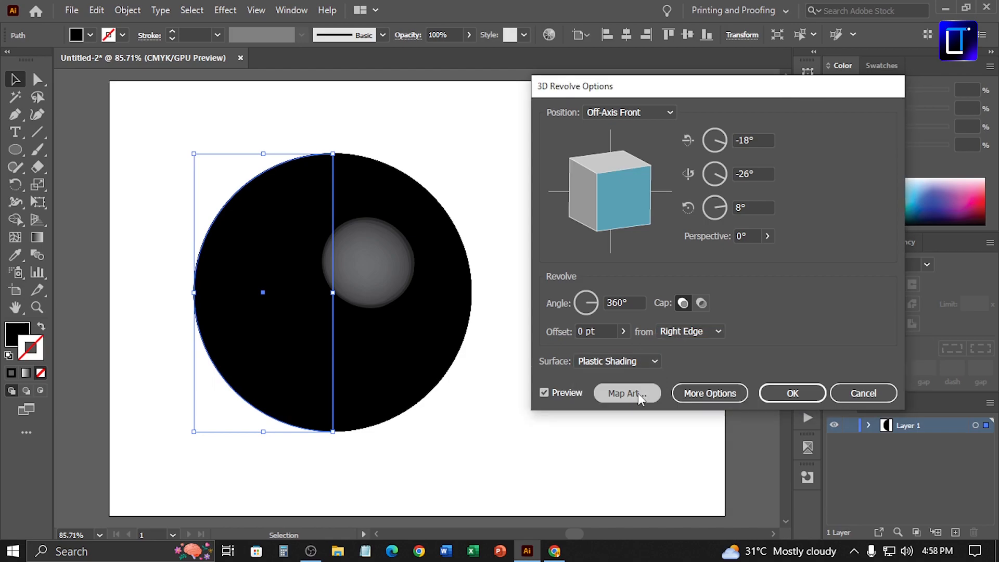
Map New Symbol onto the revolved sphere's surface with Invisible Geometry enabled
{"action": "left_click", "coordinate": [638, 392]}
{"action": "left_click", "coordinate": [849, 341]}
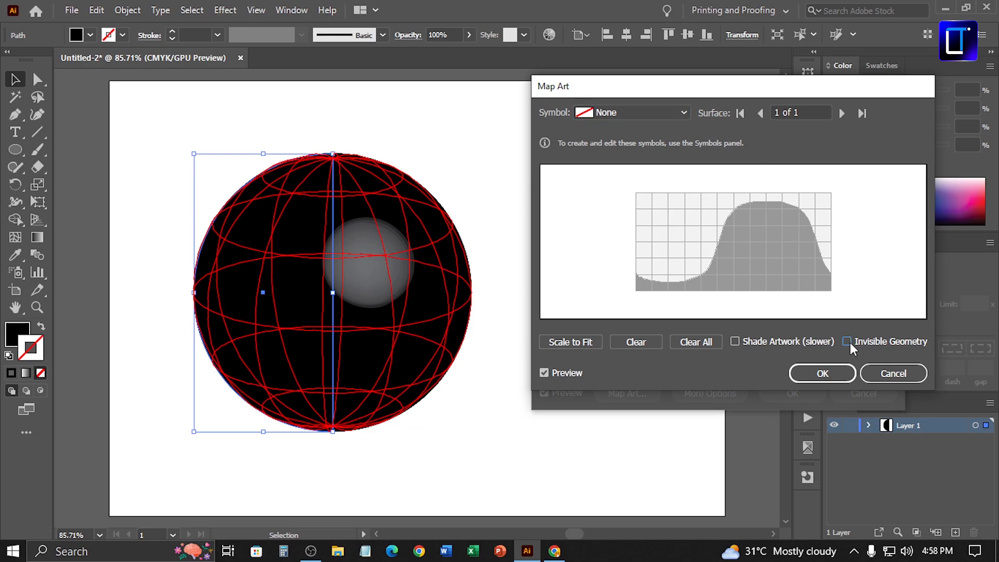
{"action": "left_click", "coordinate": [679, 112]}
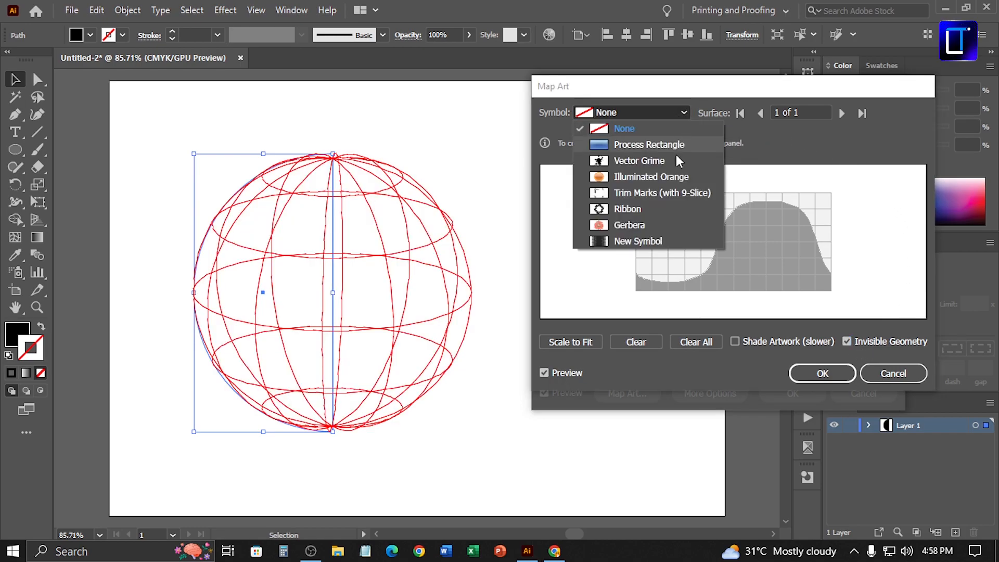
{"action": "left_click", "coordinate": [662, 241]}
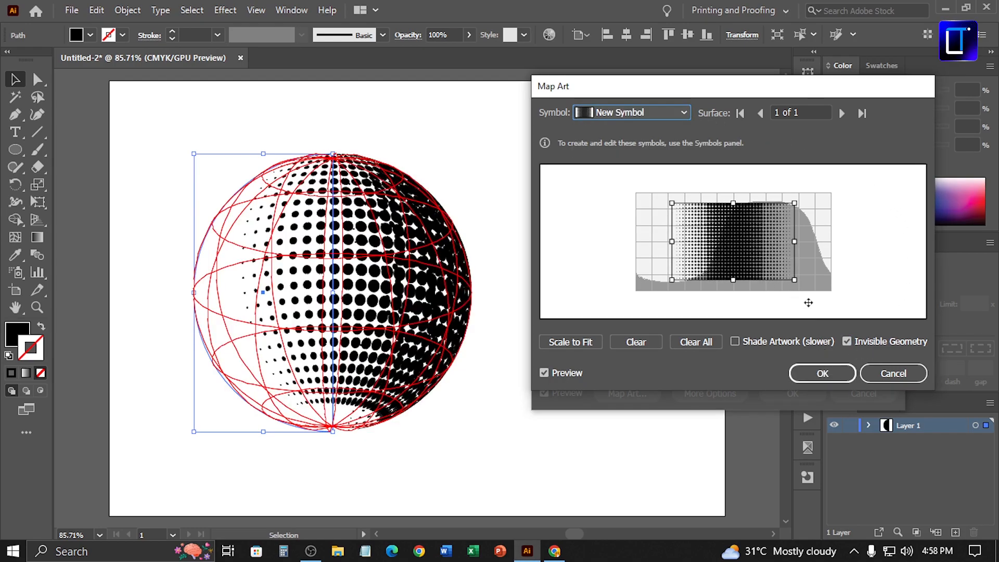
Move the mapped halftone symbol over the sphere's visible area, tilt it diagonally, and apply the map art and revolve settings
{"action": "left_click_drag", "start_coordinate": [767, 246], "coordinate": [807, 250]}
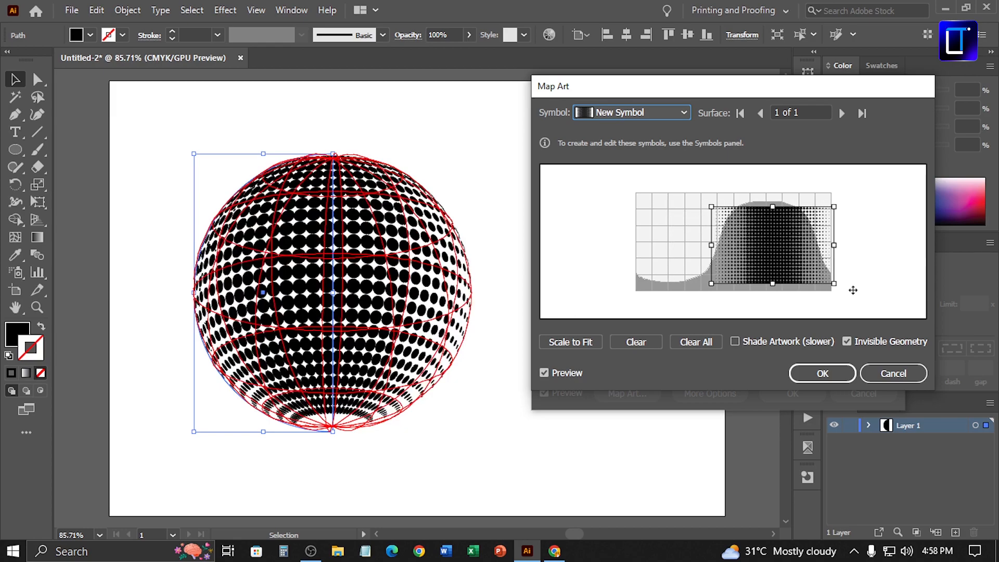
{"action": "left_click_drag", "start_coordinate": [837, 286], "coordinate": [853, 249]}
{"action": "left_click_drag", "start_coordinate": [787, 255], "coordinate": [806, 264]}
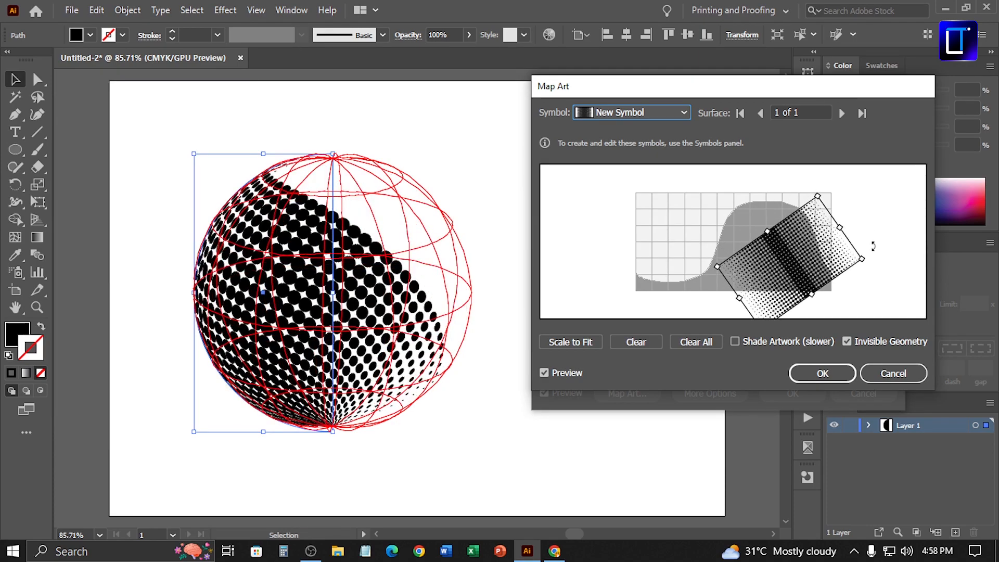
{"action": "left_click_drag", "start_coordinate": [823, 187], "coordinate": [800, 188]}
{"action": "left_click_drag", "start_coordinate": [816, 248], "coordinate": [816, 253]}
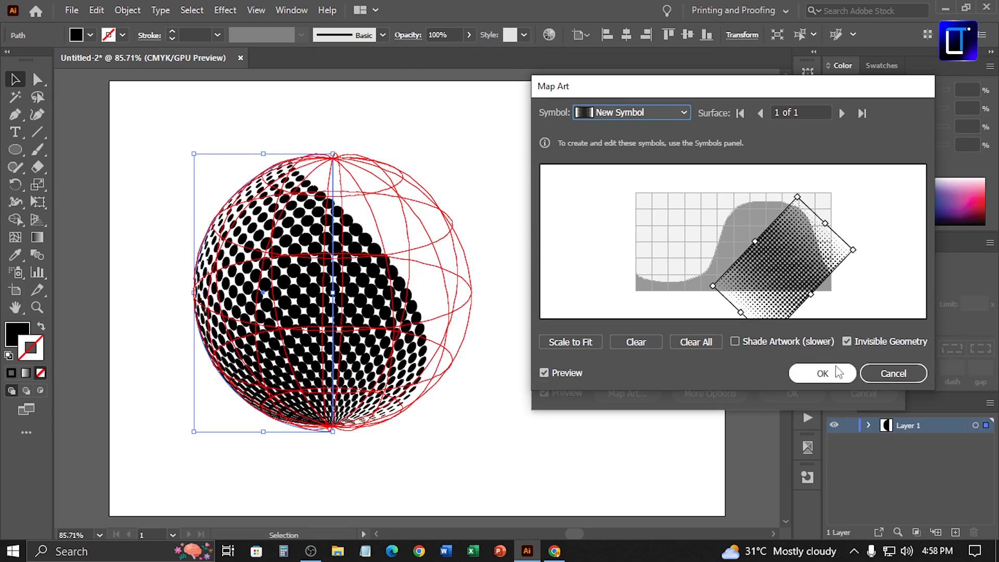
{"action": "left_click", "coordinate": [842, 368]}
{"action": "left_click", "coordinate": [803, 395]}
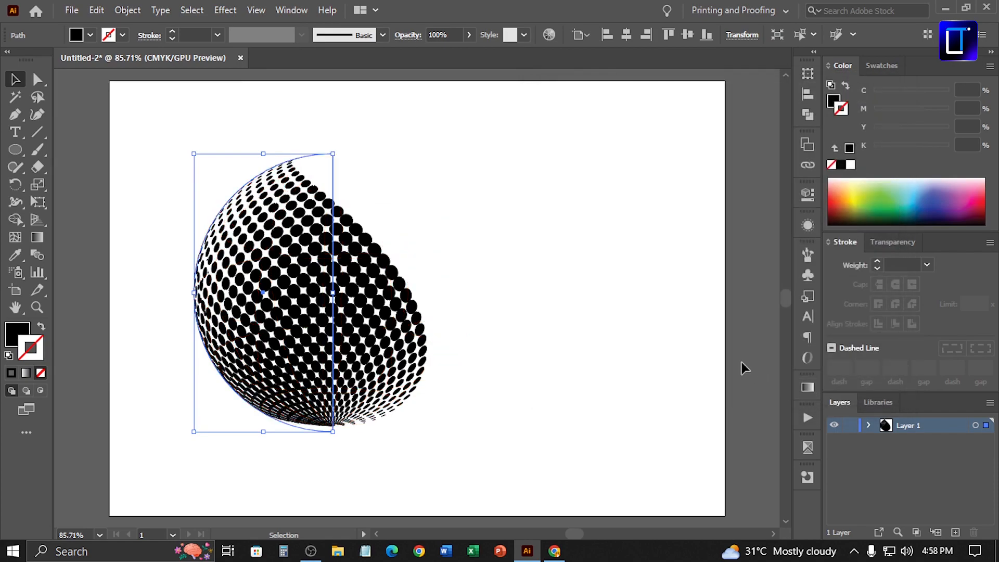
Expand the appearance of the halftone sphere
{"action": "left_click", "coordinate": [570, 262]}
{"action": "left_click", "coordinate": [381, 269]}
{"action": "left_click", "coordinate": [132, 11]}
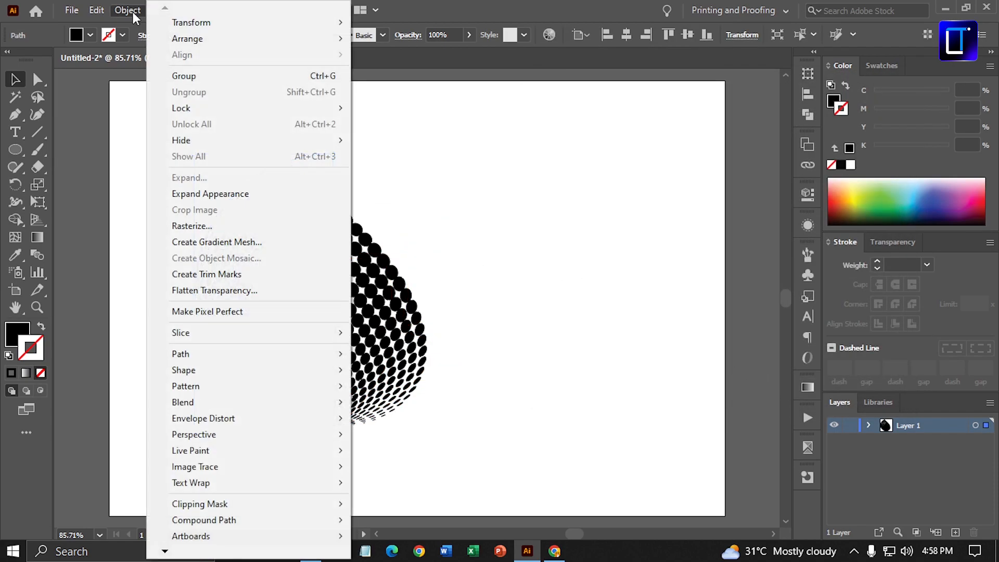
{"action": "left_click", "coordinate": [237, 194]}
Select the unfilled outline paths around the expanded halftone sphere with the Group Selection tool and delete them
{"action": "left_click_drag", "start_coordinate": [37, 79], "coordinate": [76, 98]}
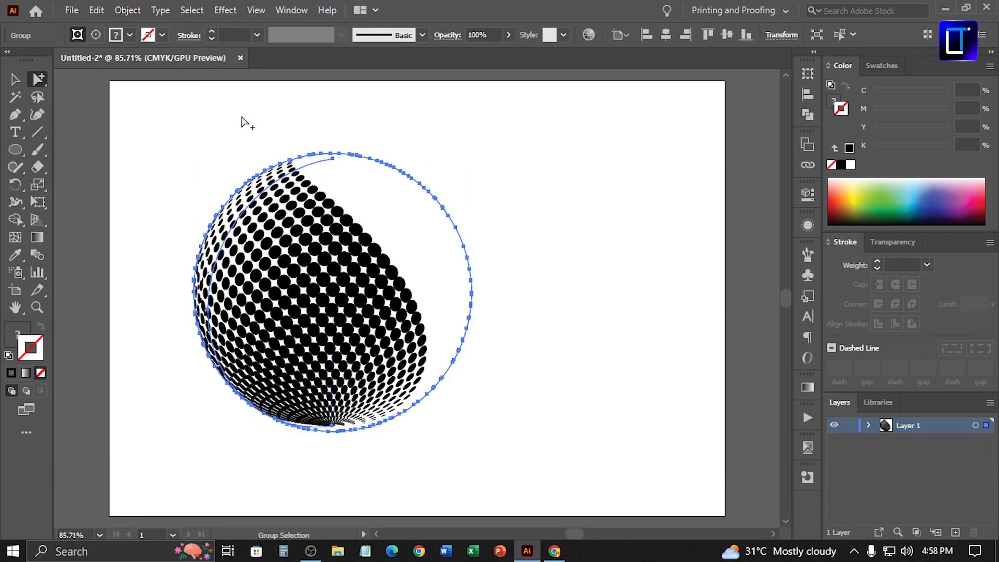
{"action": "left_click_drag", "start_coordinate": [318, 136], "coordinate": [371, 170]}
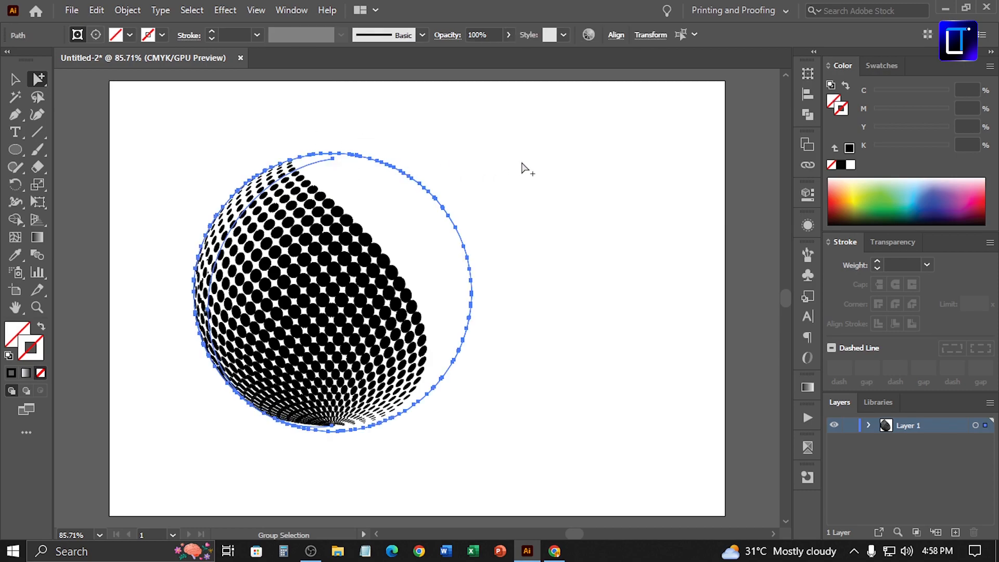
{"action": "left_click", "coordinate": [525, 167]}
Move the halftone dot group slightly up and to the right on the artboard
{"action": "left_click", "coordinate": [15, 79]}
{"action": "left_click", "coordinate": [333, 245]}
{"action": "left_click_drag", "start_coordinate": [333, 245], "coordinate": [375, 232]}
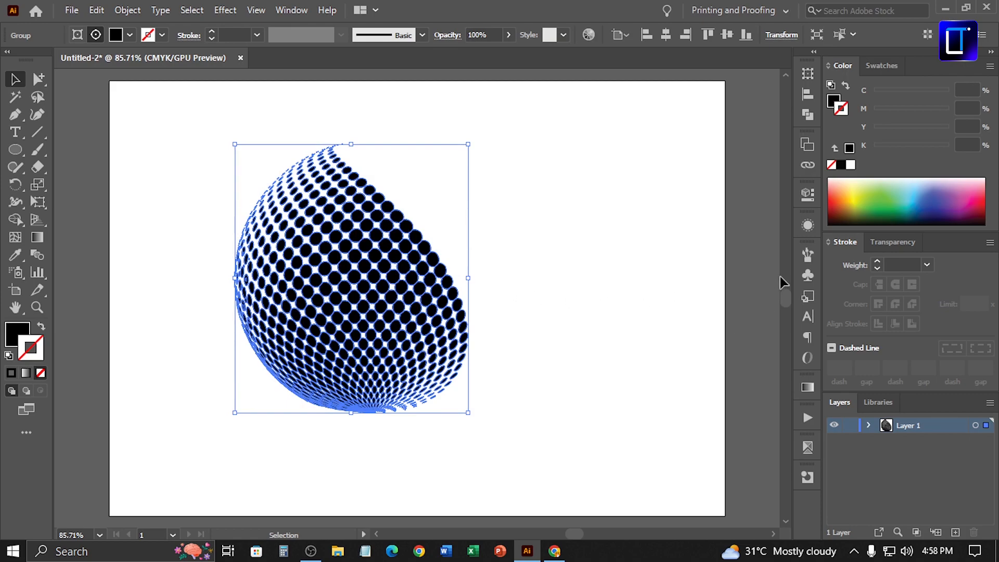
Fill the halftone dot group with a white-to-black linear gradient and remove its stroke
{"action": "left_click", "coordinate": [808, 386]}
{"action": "left_click", "coordinate": [721, 466]}
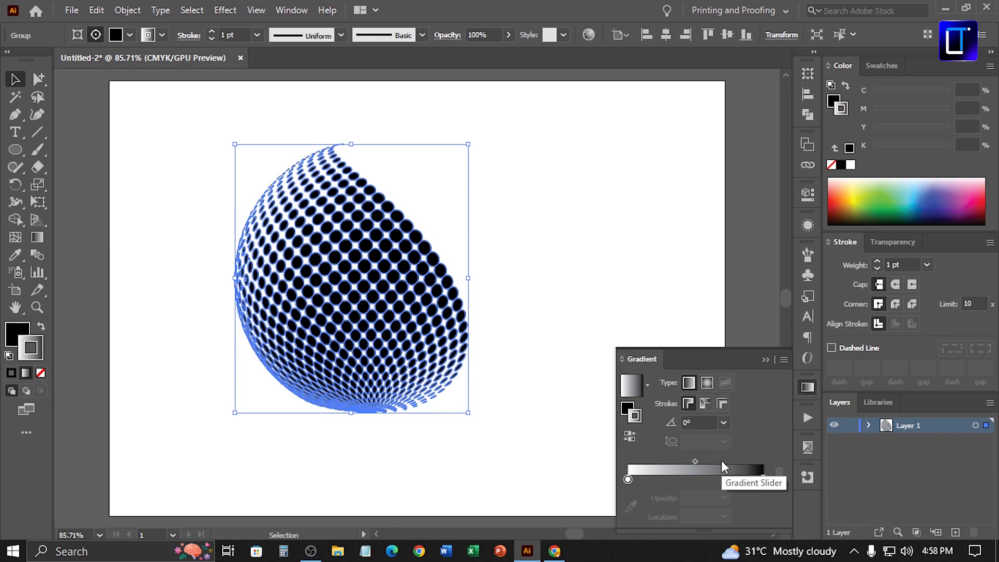
{"action": "left_click_drag", "start_coordinate": [414, 289], "coordinate": [384, 312]}
{"action": "left_click_drag", "start_coordinate": [841, 111], "coordinate": [832, 102]}
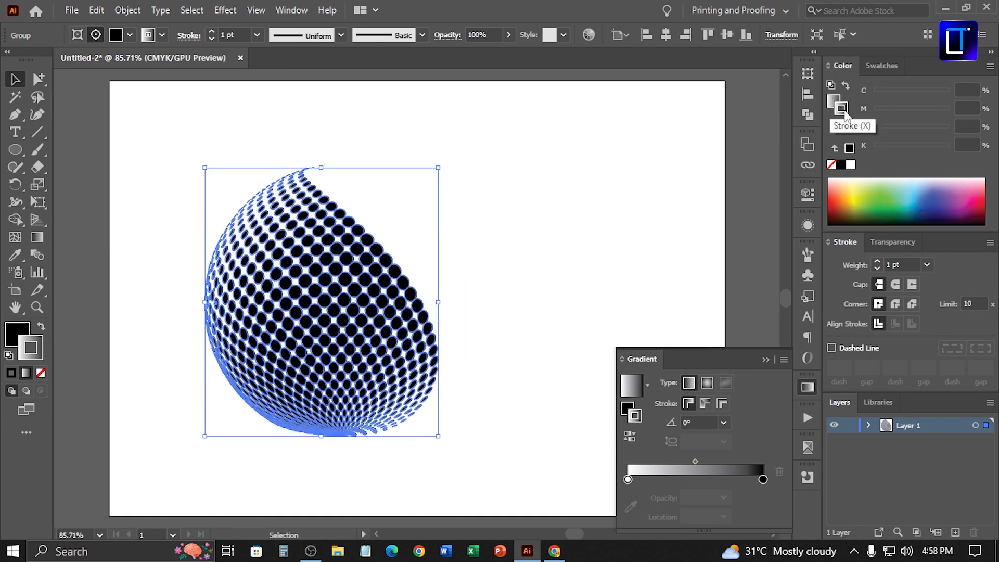
{"action": "left_click", "coordinate": [831, 165]}
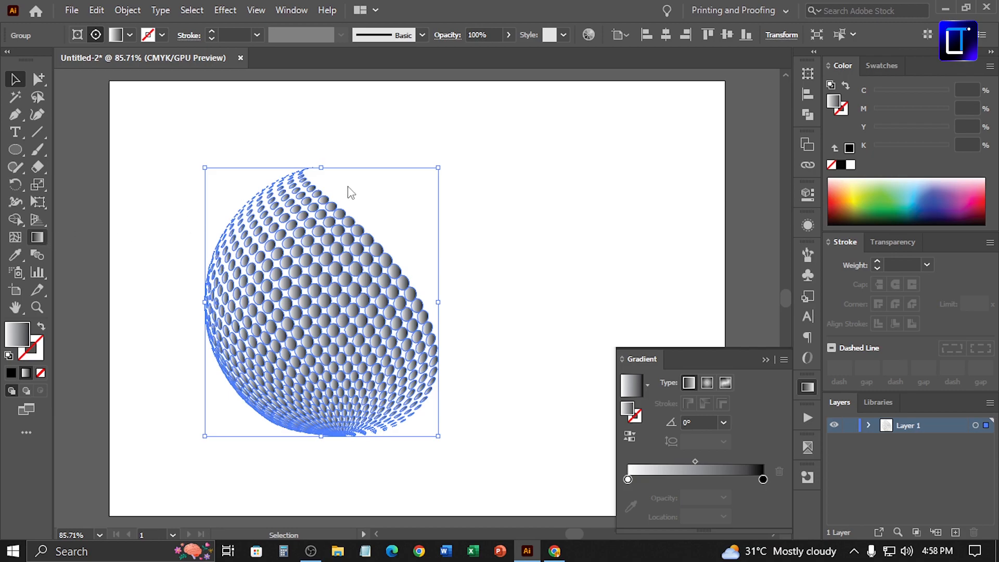
Spread the gradient diagonally across the whole dot group from upper right to lower left and move the group slightly up
{"action": "left_click_drag", "start_coordinate": [400, 186], "coordinate": [292, 326]}
{"action": "left_click_drag", "start_coordinate": [223, 436], "coordinate": [220, 441]}
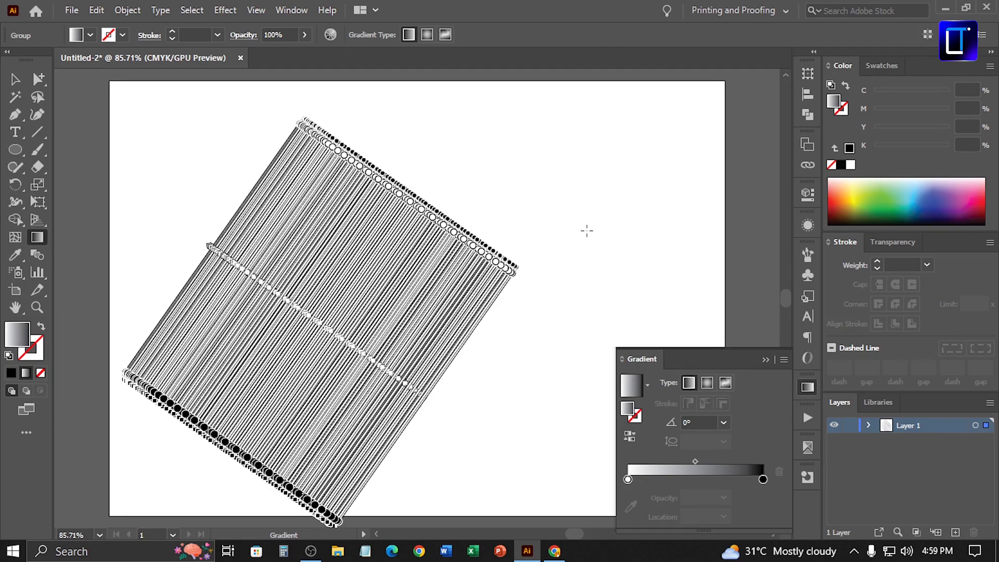
{"action": "left_click", "coordinate": [13, 78]}
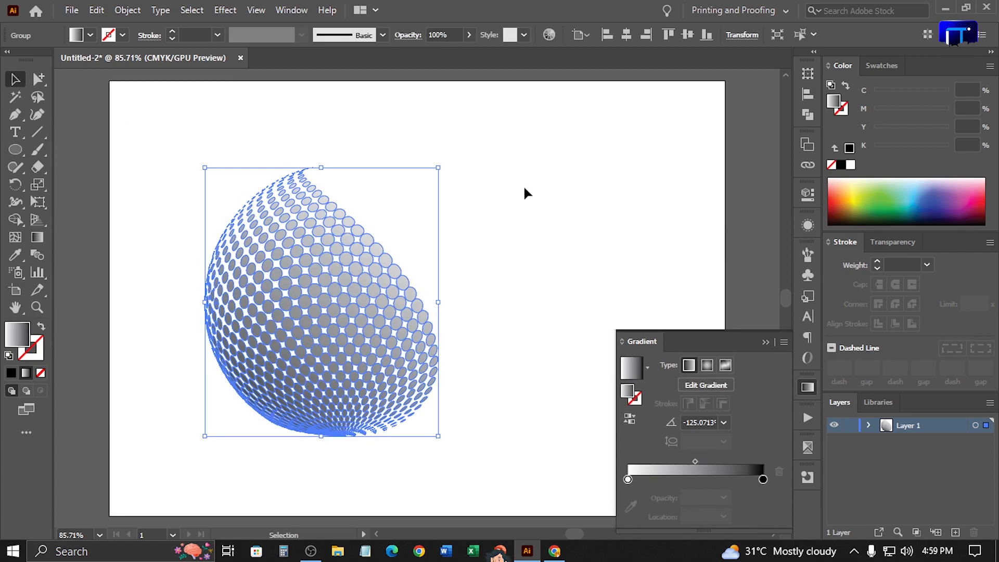
{"action": "left_click_drag", "start_coordinate": [387, 296], "coordinate": [389, 266]}
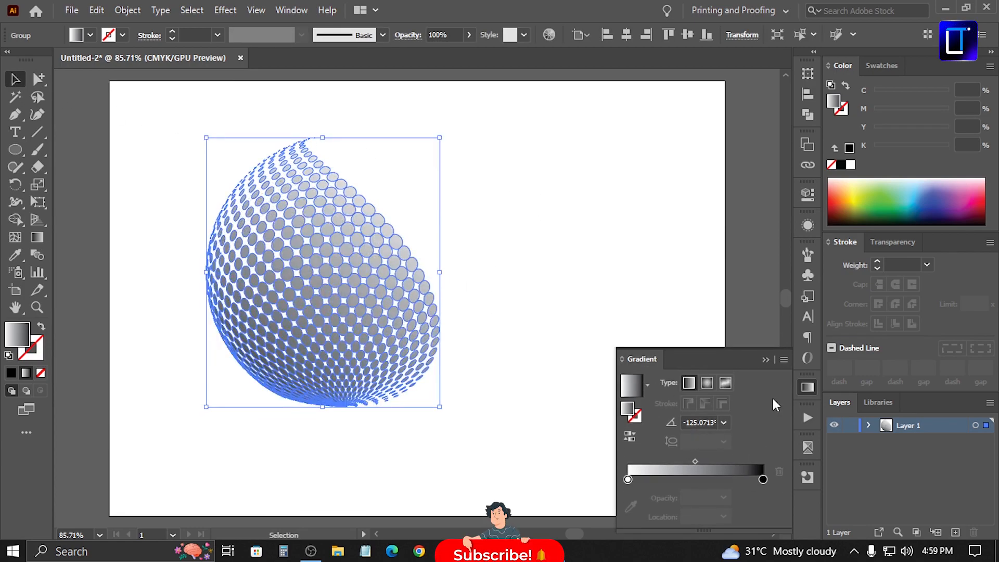
Regroup the Gradient panel with Appearance and recolour the gradient with light blue (6FCCDD), pink and yellow stops
{"action": "left_click_drag", "start_coordinate": [808, 388], "coordinate": [809, 213]}
{"action": "left_click", "coordinate": [808, 225]}
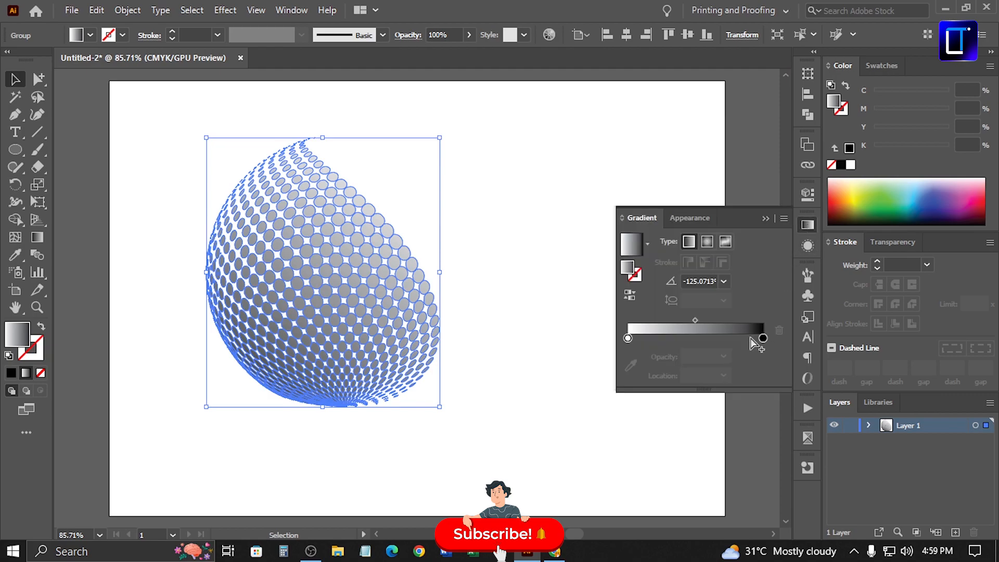
{"action": "left_click", "coordinate": [702, 339]}
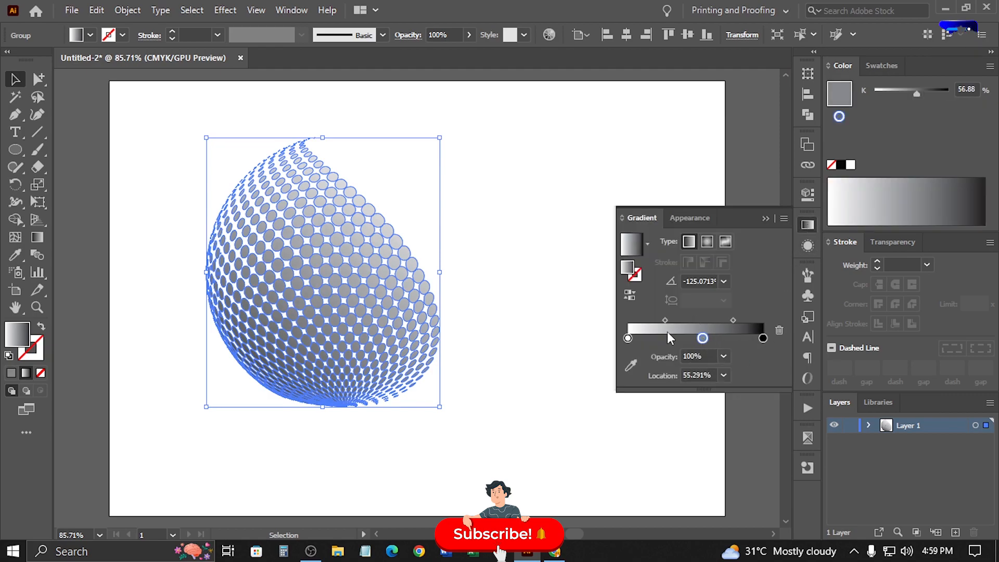
{"action": "left_click", "coordinate": [763, 339]}
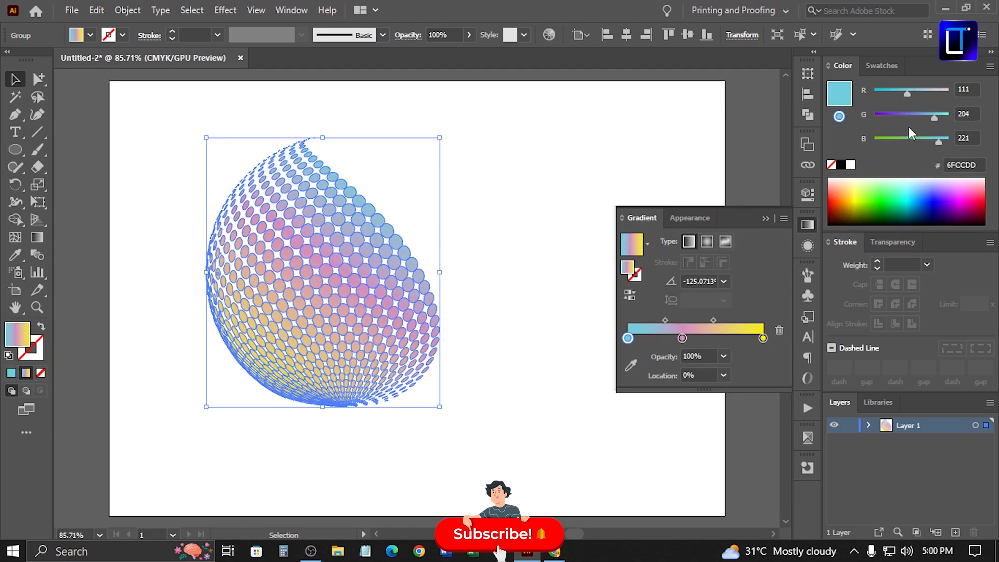
Change the gradient's light blue start stop to dark purple
{"action": "left_click_drag", "start_coordinate": [911, 116], "coordinate": [886, 120]}
{"action": "left_click", "coordinate": [524, 265]}
{"action": "left_click", "coordinate": [328, 353]}
Change the gradient's yellow end stop to blue, hex 0095FF
{"action": "left_click", "coordinate": [763, 339]}
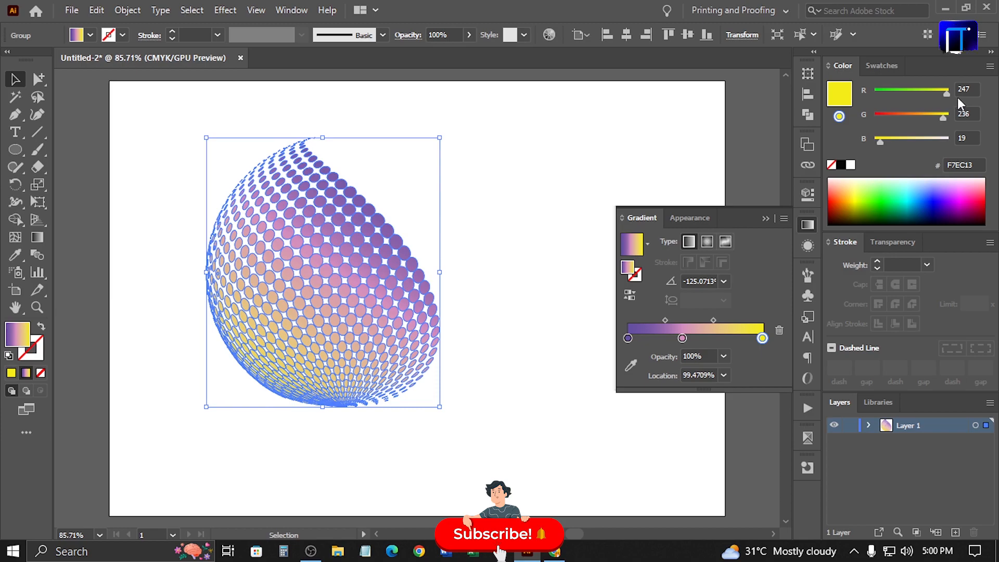
{"action": "left_click_drag", "start_coordinate": [947, 101], "coordinate": [910, 100]}
{"action": "left_click_drag", "start_coordinate": [924, 133], "coordinate": [961, 117]}
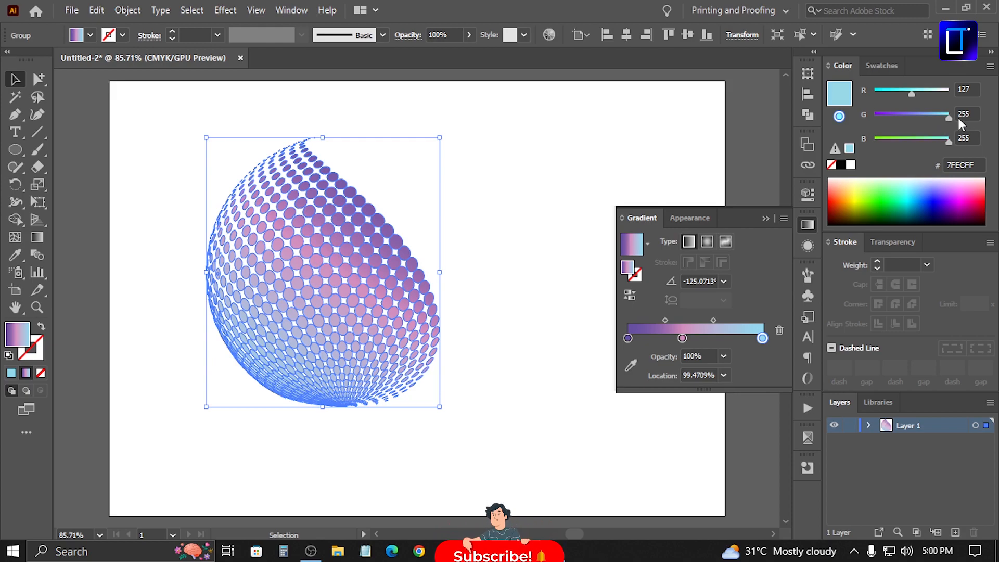
{"action": "left_click_drag", "start_coordinate": [912, 93], "coordinate": [873, 92]}
{"action": "left_click", "coordinate": [523, 234]}
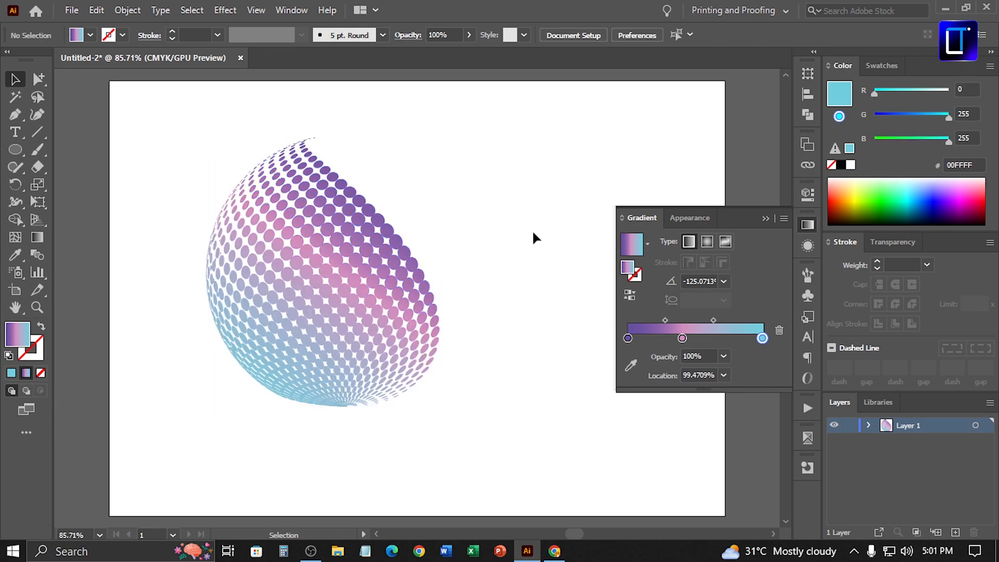
{"action": "left_click", "coordinate": [369, 282]}
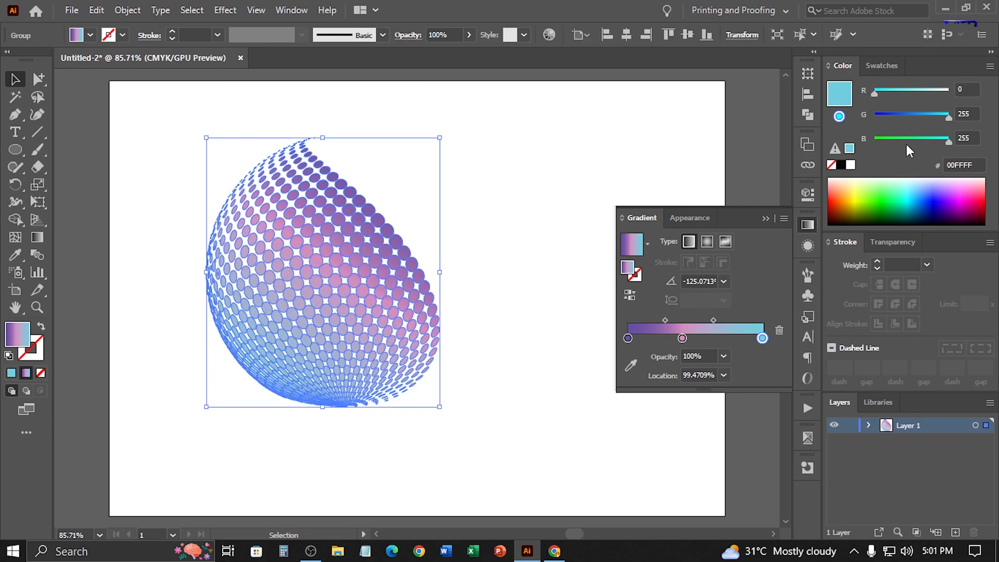
{"action": "mouse_move", "coordinate": [923, 114]}
{"action": "left_mouse_down"}
{"action": "mouse_move", "coordinate": [932, 121]}
{"action": "mouse_move", "coordinate": [919, 120]}
{"action": "left_mouse_up"}
{"action": "left_click", "coordinate": [608, 211]}
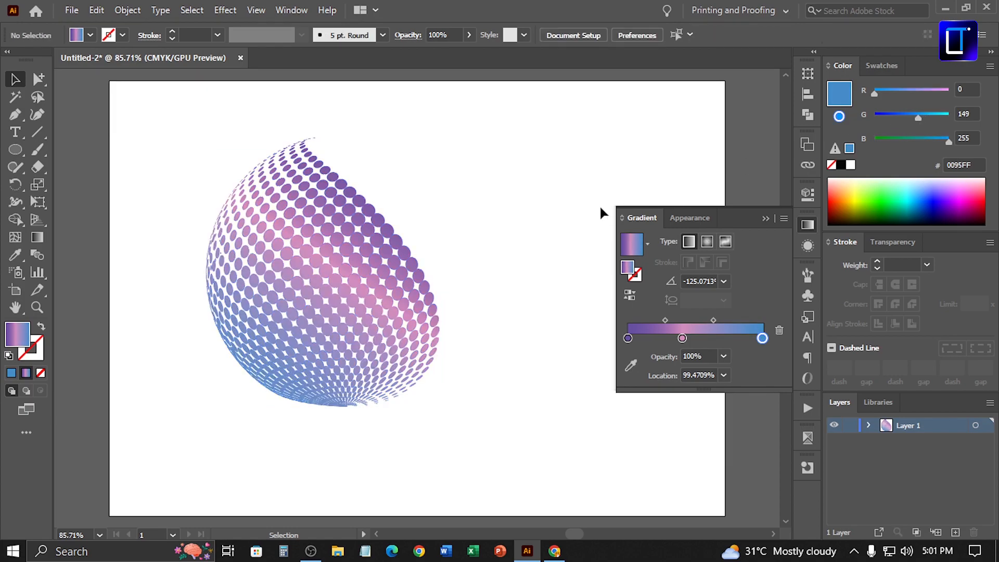
Centre the halftone shape horizontally and vertically on the artboard
{"action": "left_click", "coordinate": [769, 216]}
{"action": "left_click_drag", "start_coordinate": [378, 313], "coordinate": [454, 331]}
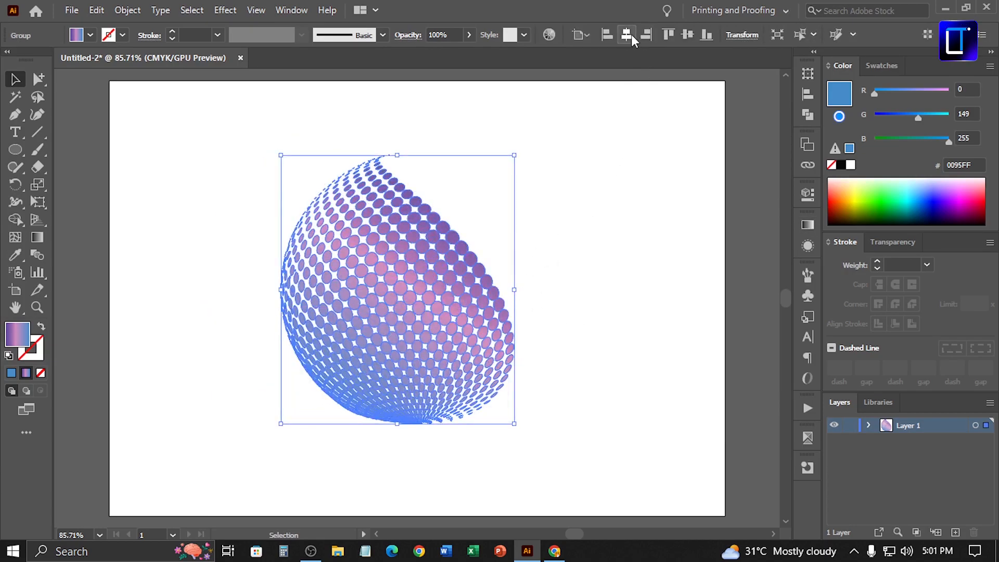
{"action": "left_click", "coordinate": [626, 34]}
{"action": "left_click", "coordinate": [687, 34]}
{"action": "left_click", "coordinate": [640, 185]}
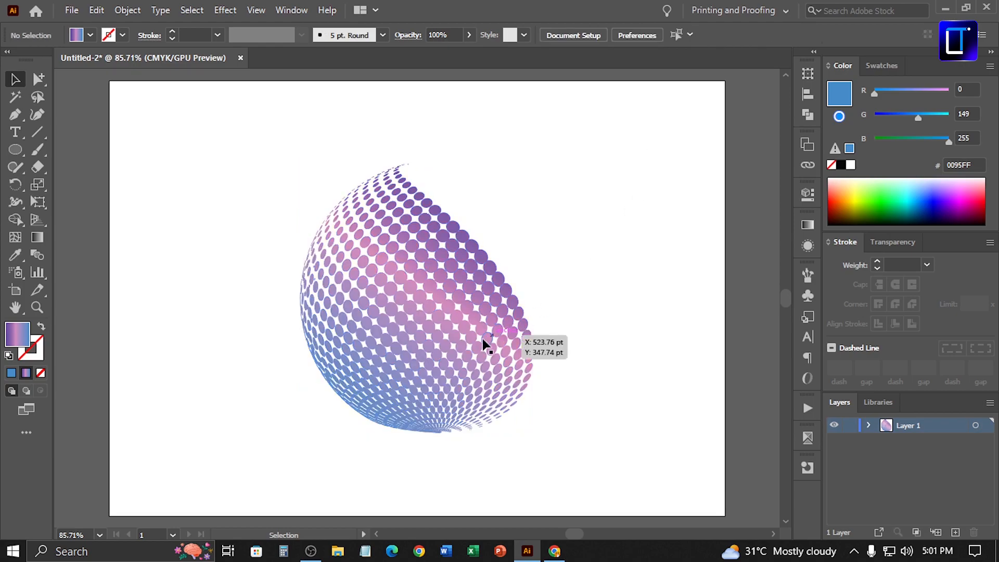
Scale the halftone shape down slightly and move it up to leave room beneath it
{"action": "left_click", "coordinate": [469, 350]}
{"action": "left_click_drag", "start_coordinate": [534, 162], "coordinate": [510, 191]}
{"action": "left_click_drag", "start_coordinate": [424, 301], "coordinate": [423, 252]}
Add the text "Company Name" below the halftone shape
{"action": "left_click", "coordinate": [16, 132]}
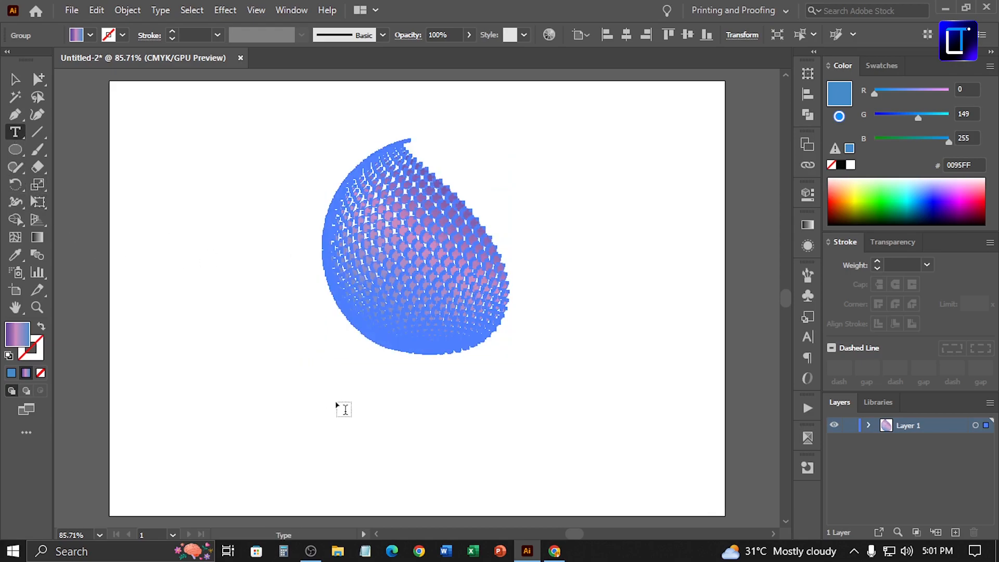
{"action": "left_click", "coordinate": [311, 397]}
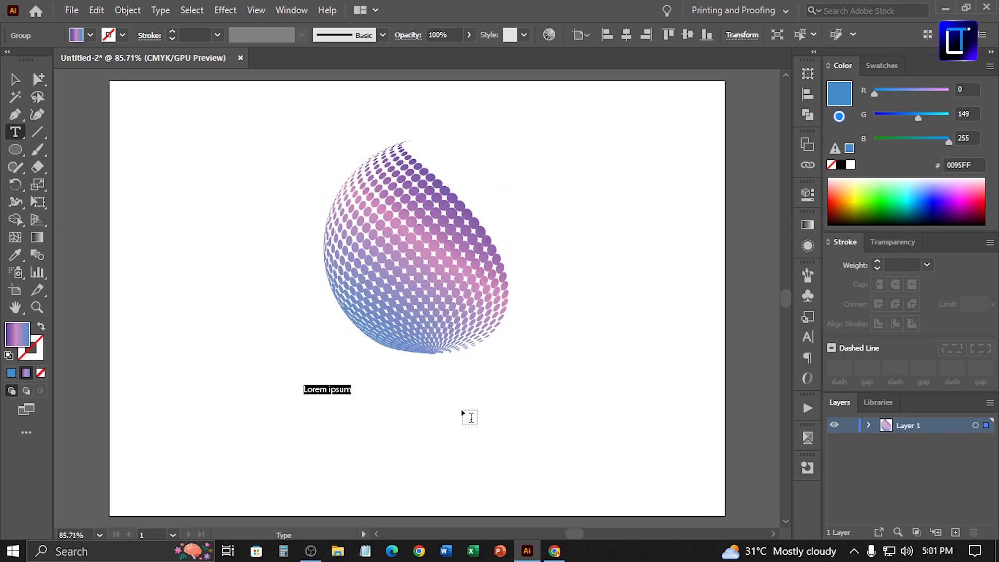
{"action": "key", "text": "ctrl+t"}
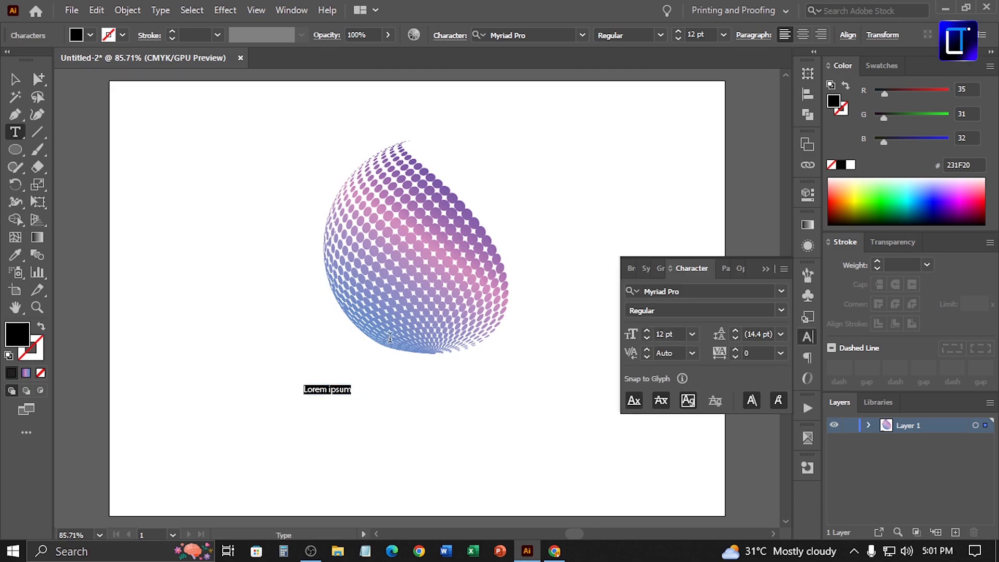
{"action": "type", "text": "Co"}
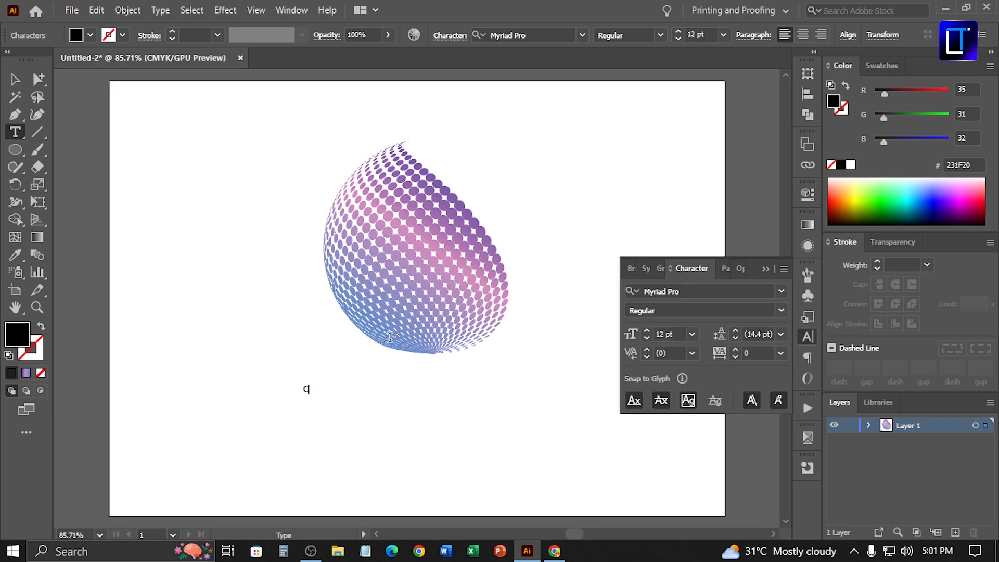
{"action": "type", "text": "mpany Name"}
{"action": "left_click", "coordinate": [169, 11]}
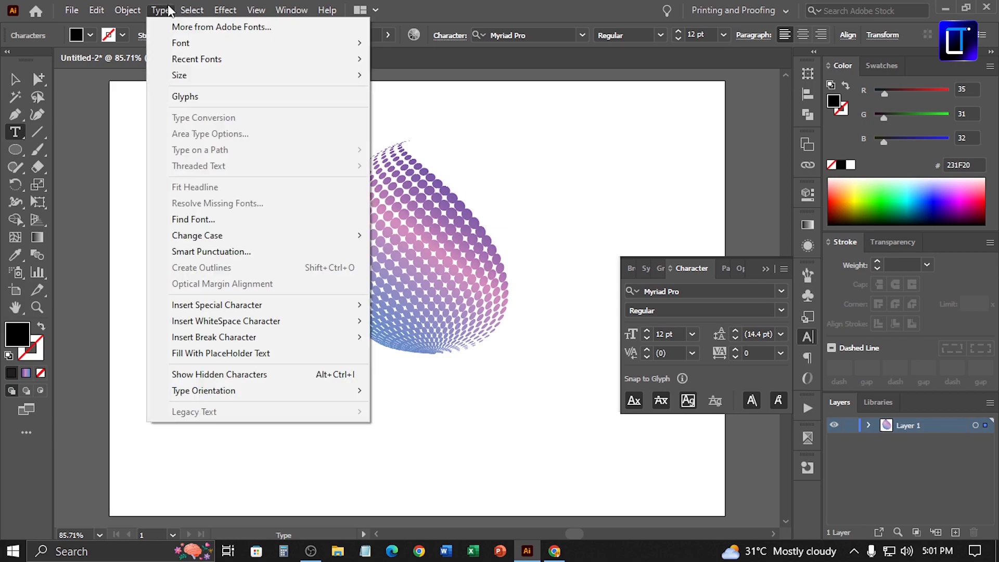
{"action": "mouse_move", "coordinate": [237, 235]}
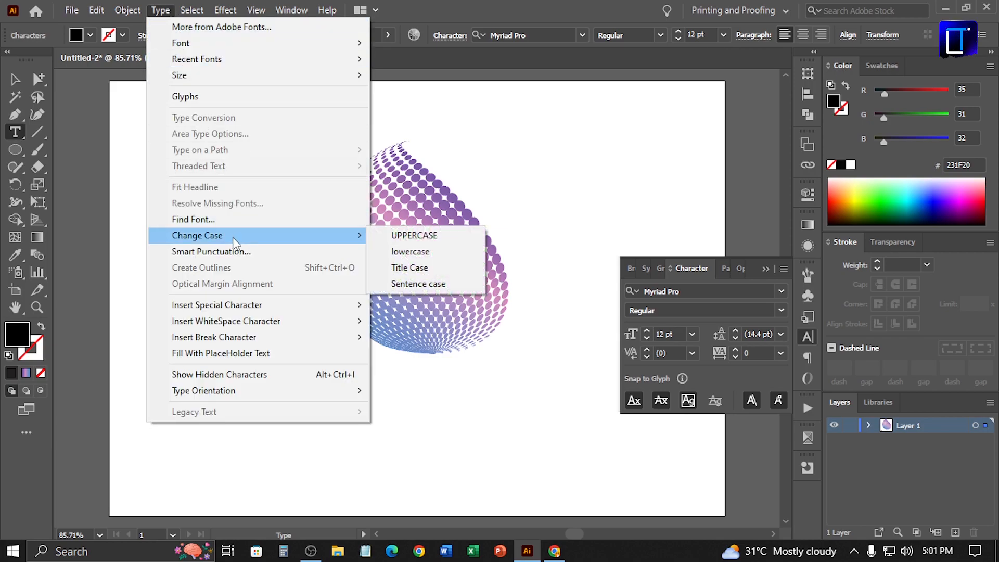
{"action": "left_click", "coordinate": [431, 255]}
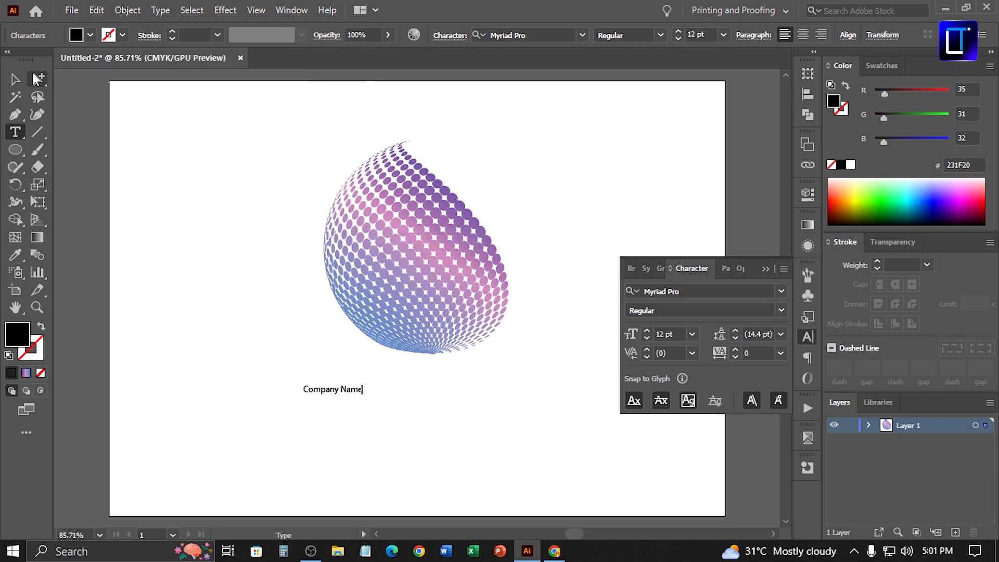
Enlarge the company name text to about 41 pt and move the Character panel to the start of the collapsed panel dock
{"action": "left_click", "coordinate": [15, 79]}
{"action": "left_click_drag", "start_coordinate": [364, 400], "coordinate": [479, 406]}
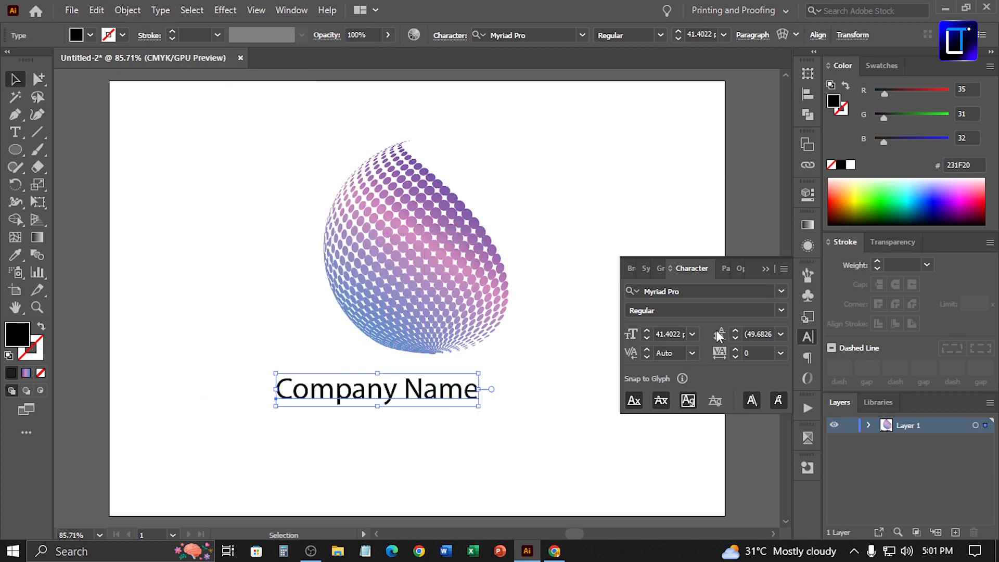
{"action": "left_click", "coordinate": [781, 291]}
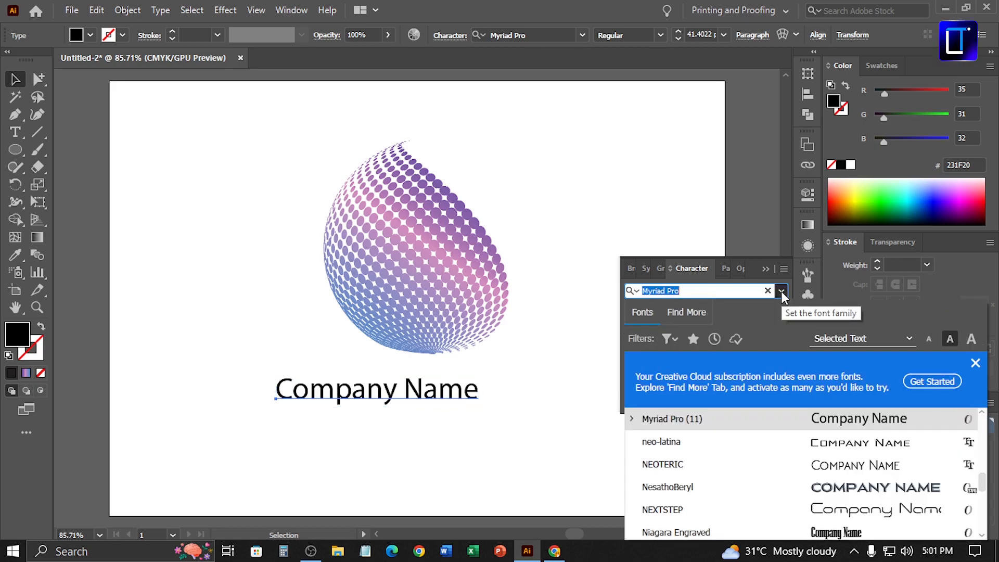
{"action": "left_click", "coordinate": [781, 291]}
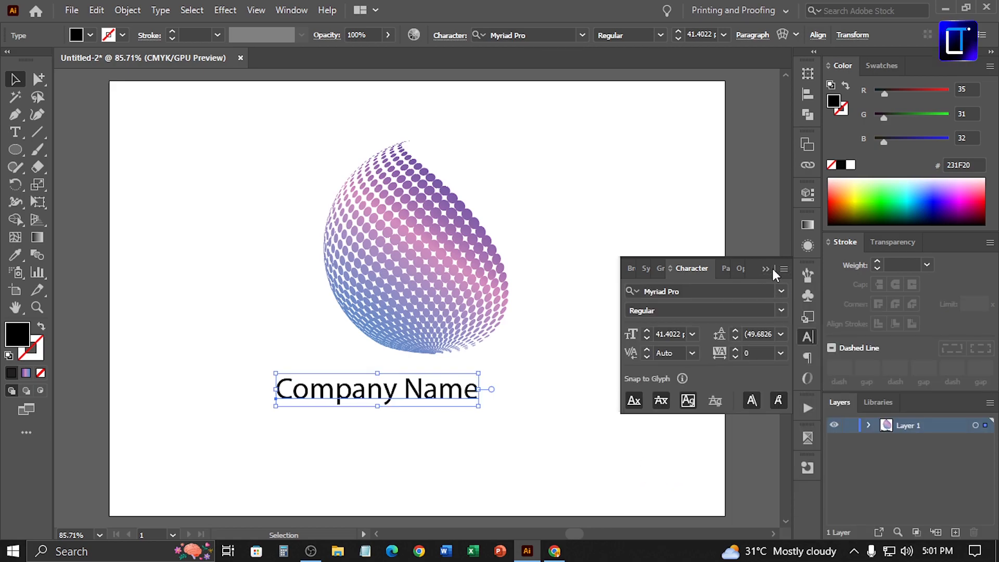
{"action": "left_click", "coordinate": [765, 269]}
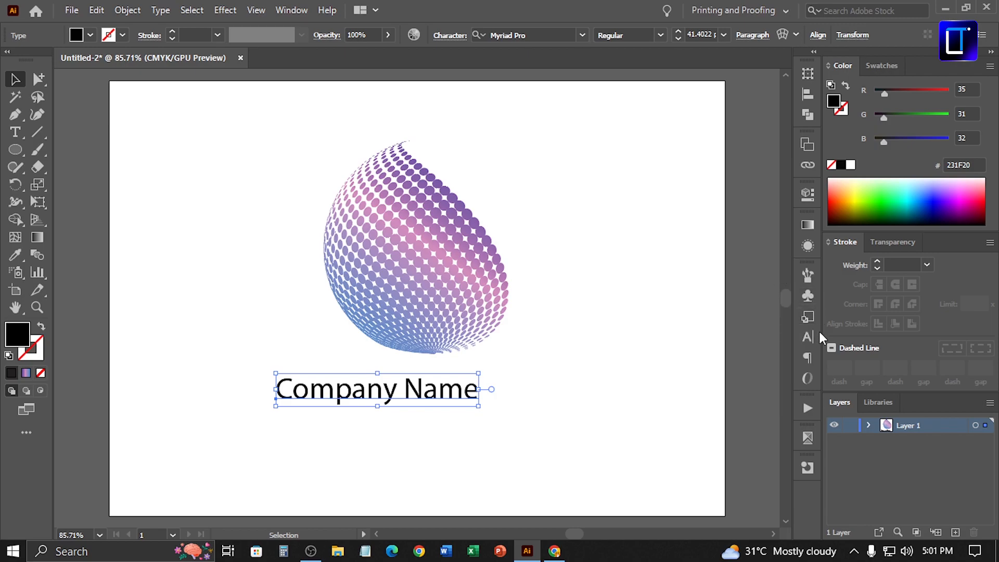
{"action": "left_click_drag", "start_coordinate": [809, 67], "coordinate": [811, 59]}
{"action": "left_click", "coordinate": [816, 69]}
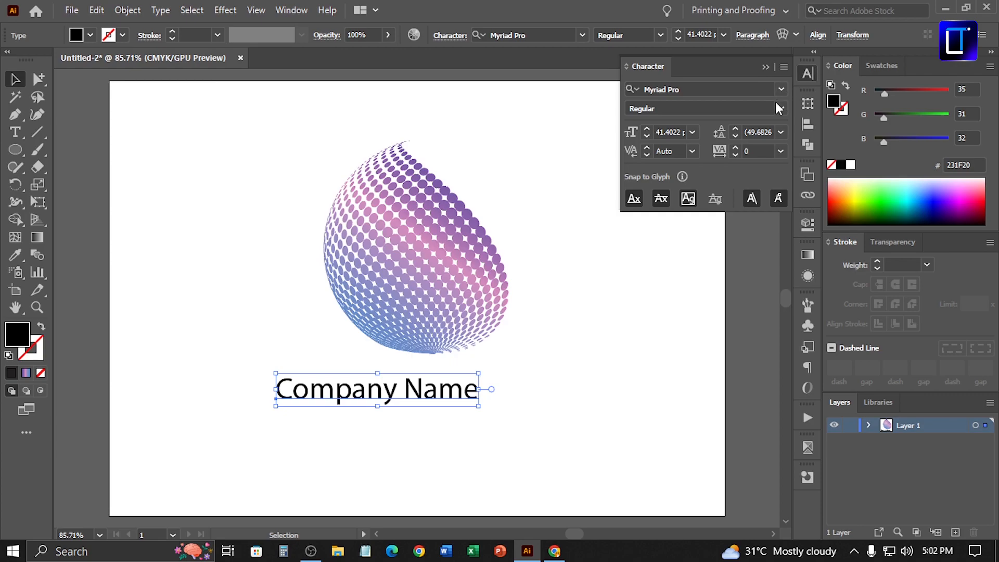
Set the company name text to the neo-latina font at 50 pt
{"action": "left_click", "coordinate": [783, 87]}
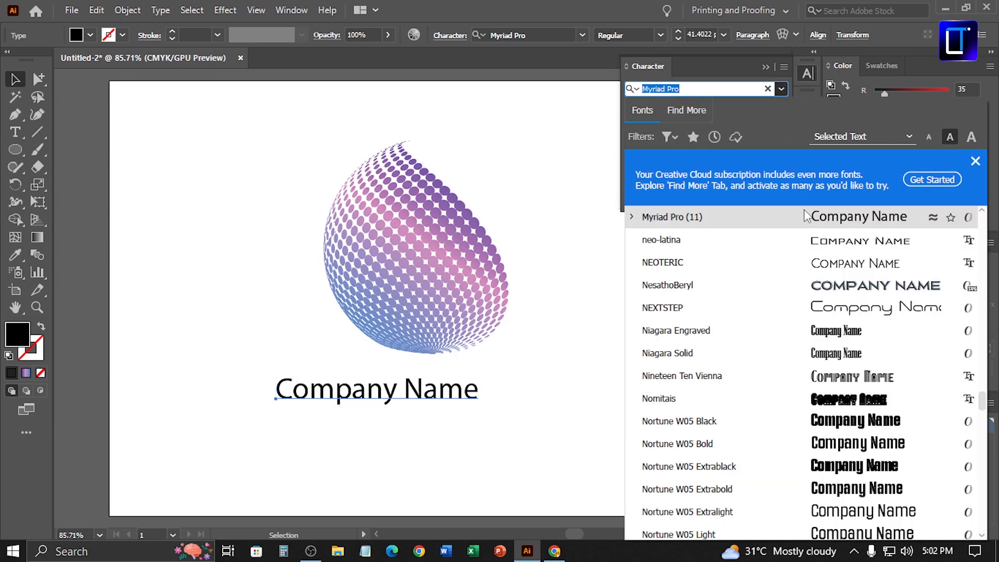
{"action": "left_click", "coordinate": [814, 244]}
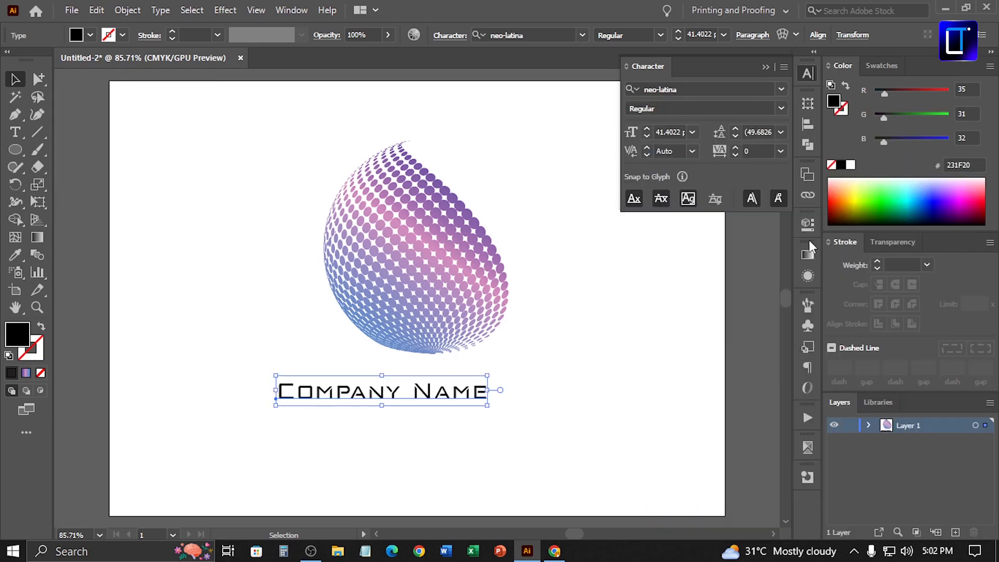
{"action": "key", "text": "ctrl+shift+a"}
{"action": "left_click", "coordinate": [670, 130]}
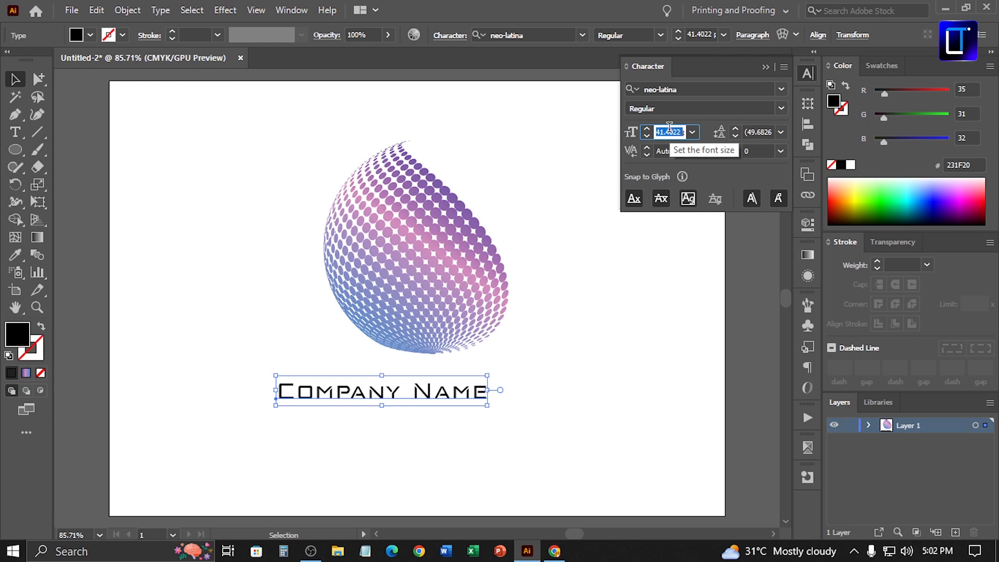
{"action": "type", "text": "50"}
{"action": "key", "text": "Return"}
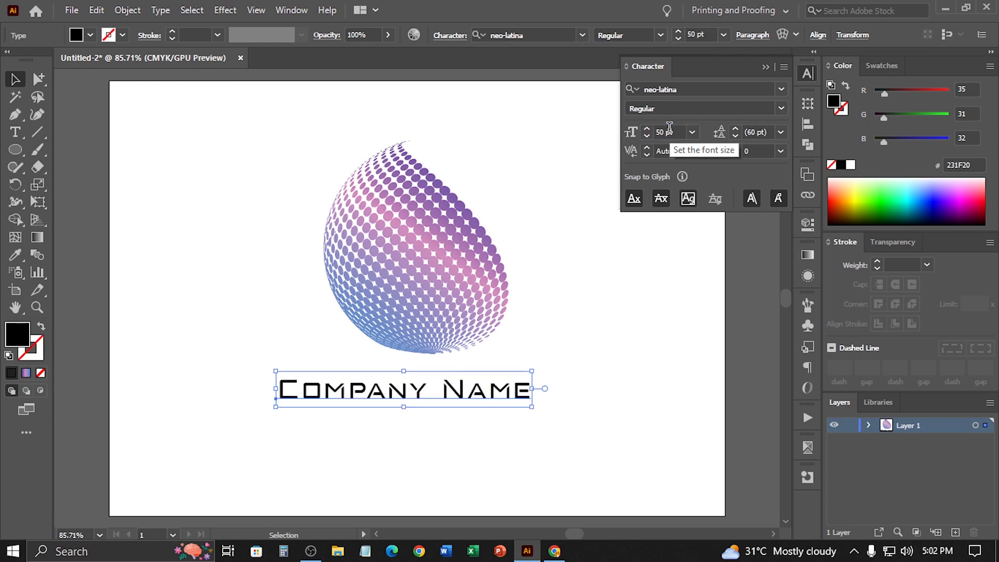
Change the company name text to the Bahnschrift font in the Bold style
{"action": "left_click", "coordinate": [782, 90]}
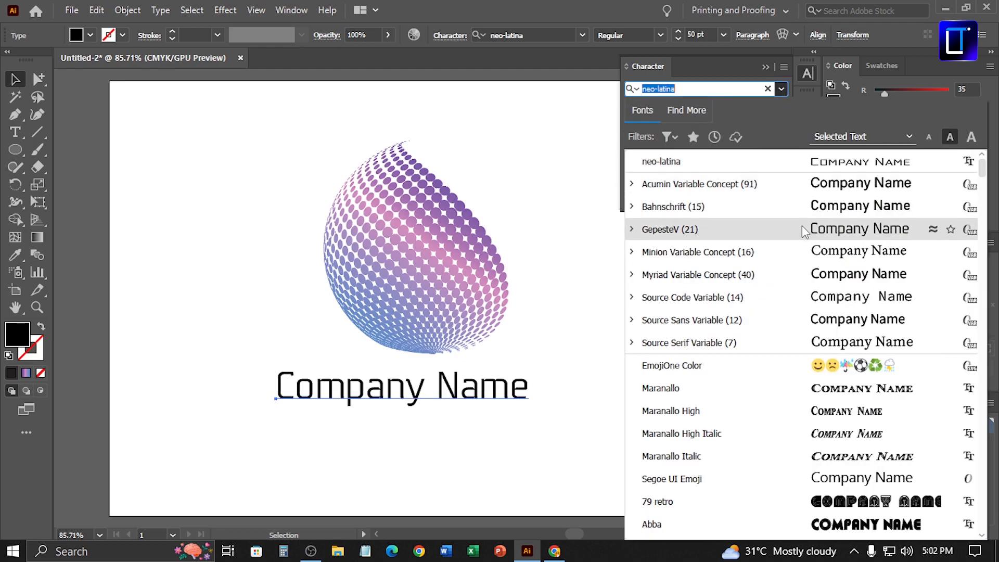
{"action": "left_click", "coordinate": [793, 207]}
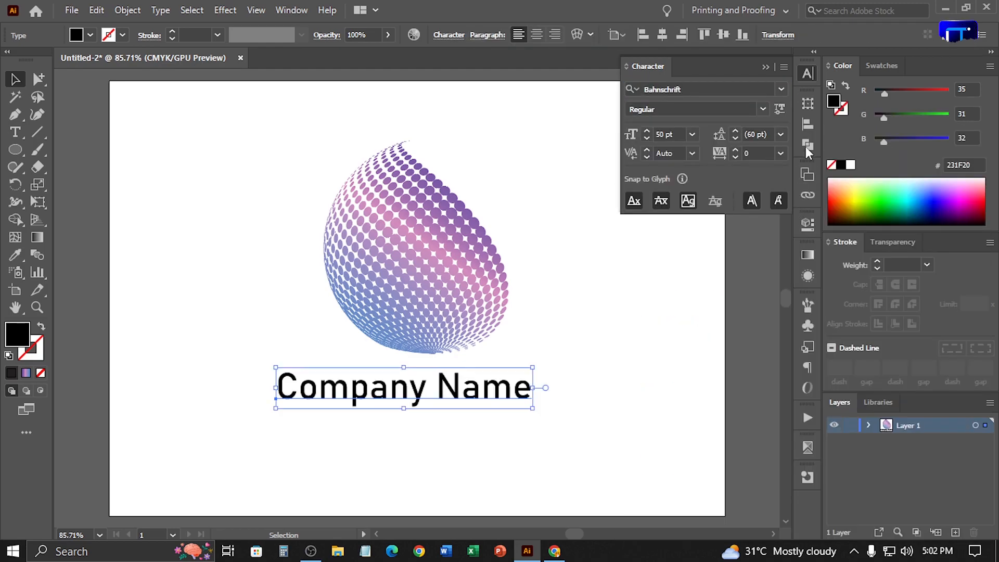
{"action": "left_click", "coordinate": [763, 108]}
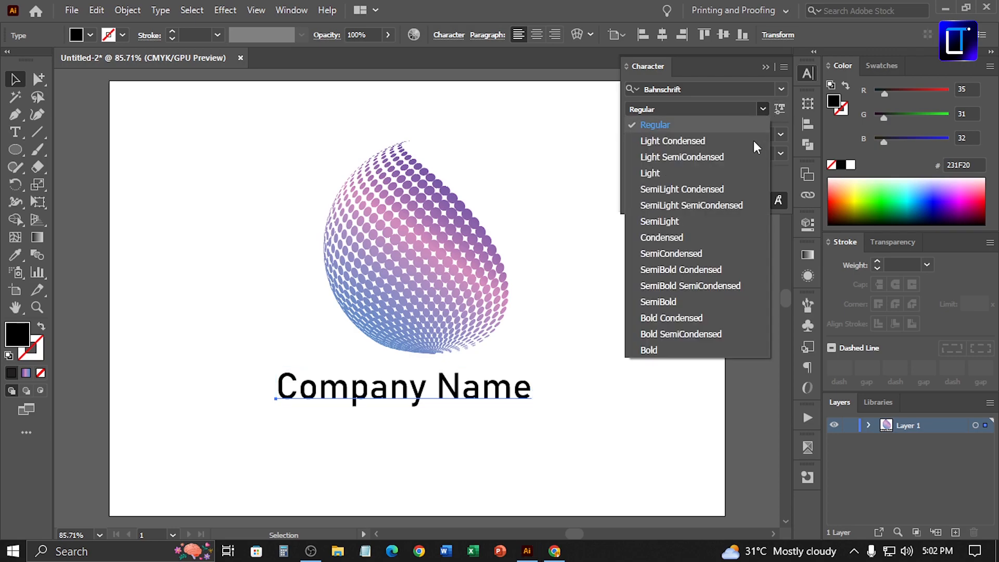
{"action": "left_click", "coordinate": [692, 350]}
Position the company name closely beneath the halftone shape, shifting both slightly up and left, and select them together
{"action": "left_click_drag", "start_coordinate": [507, 401], "coordinate": [526, 391]}
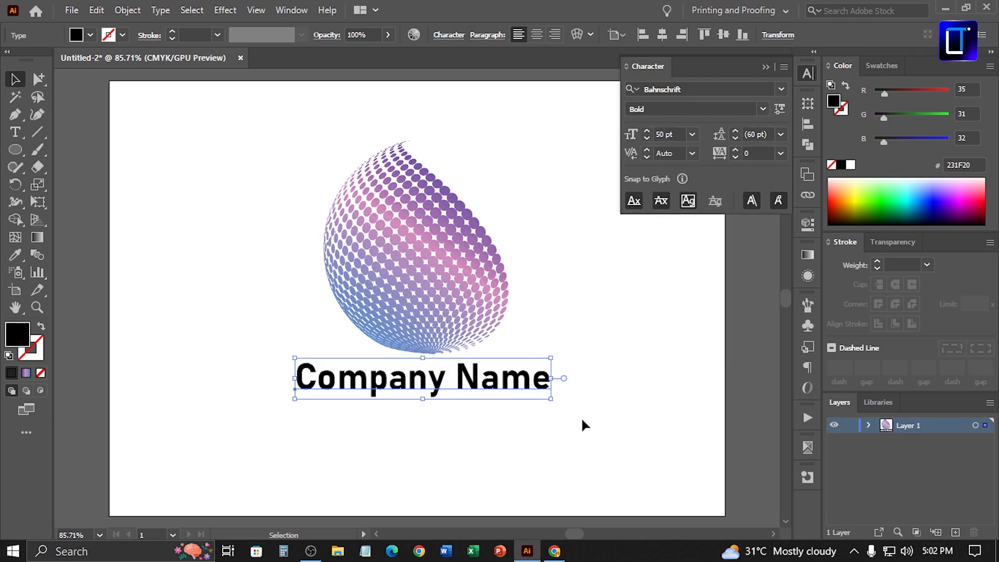
{"action": "left_click", "coordinate": [592, 407]}
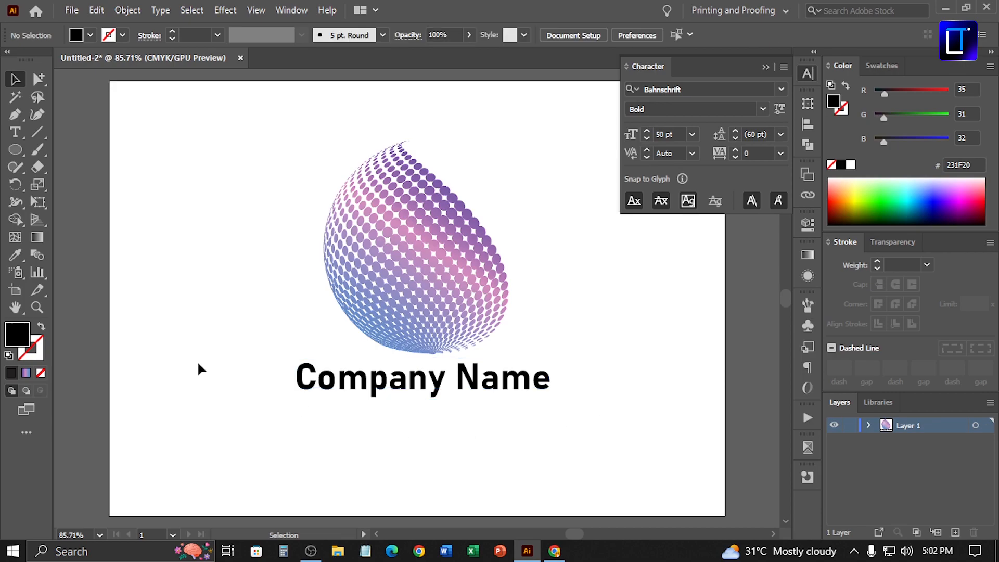
{"action": "left_click", "coordinate": [404, 338]}
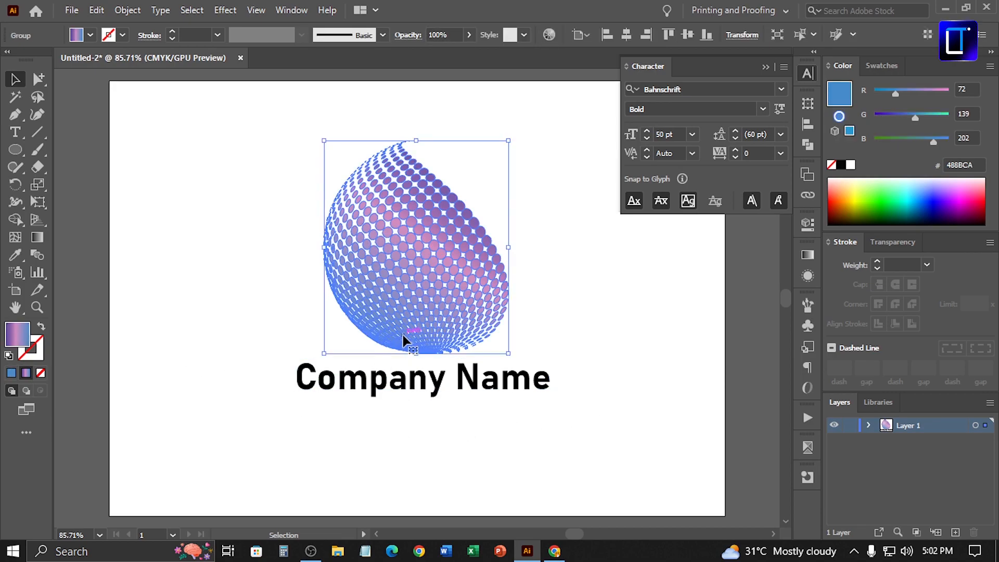
{"action": "left_click_drag", "start_coordinate": [464, 329], "coordinate": [454, 317]}
{"action": "left_click_drag", "start_coordinate": [441, 373], "coordinate": [430, 367]}
{"action": "left_click", "coordinate": [431, 312], "text": "shift"}
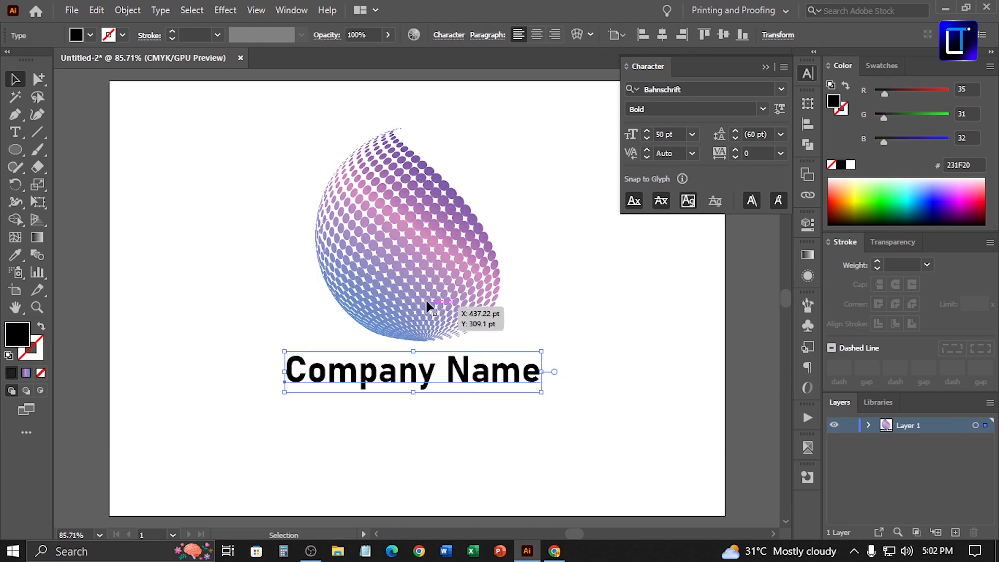